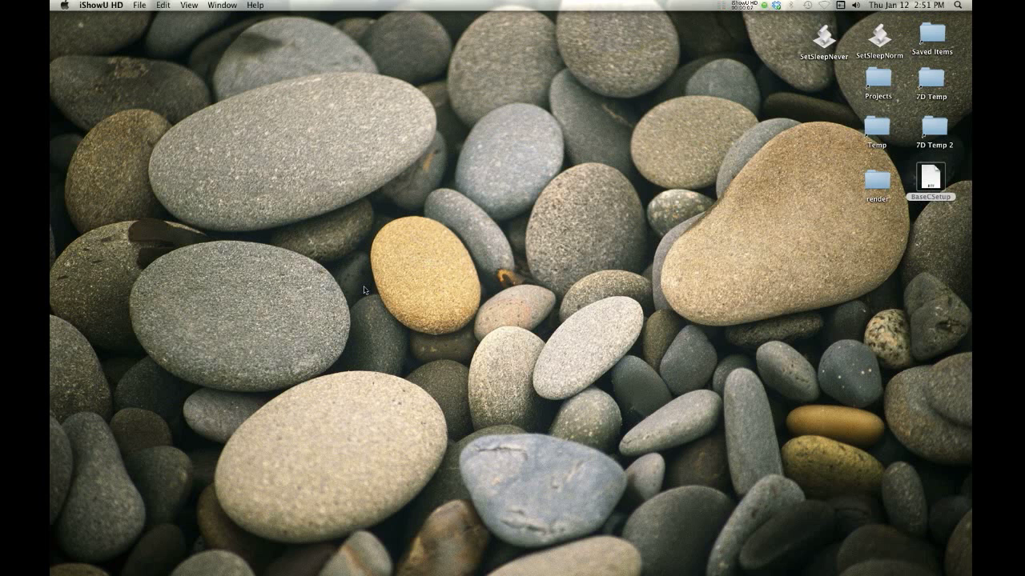
- Launch Blender from the Dock and close the splash screen to reach the default scene
{"action": "mouse_move", "coordinate": [53, 257]}
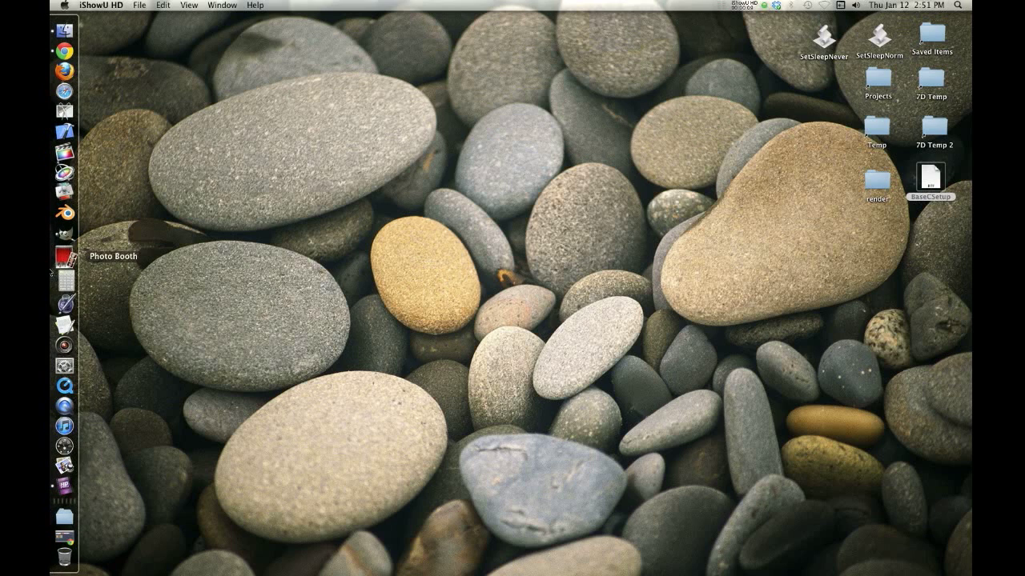
{"action": "left_click", "coordinate": [73, 226]}
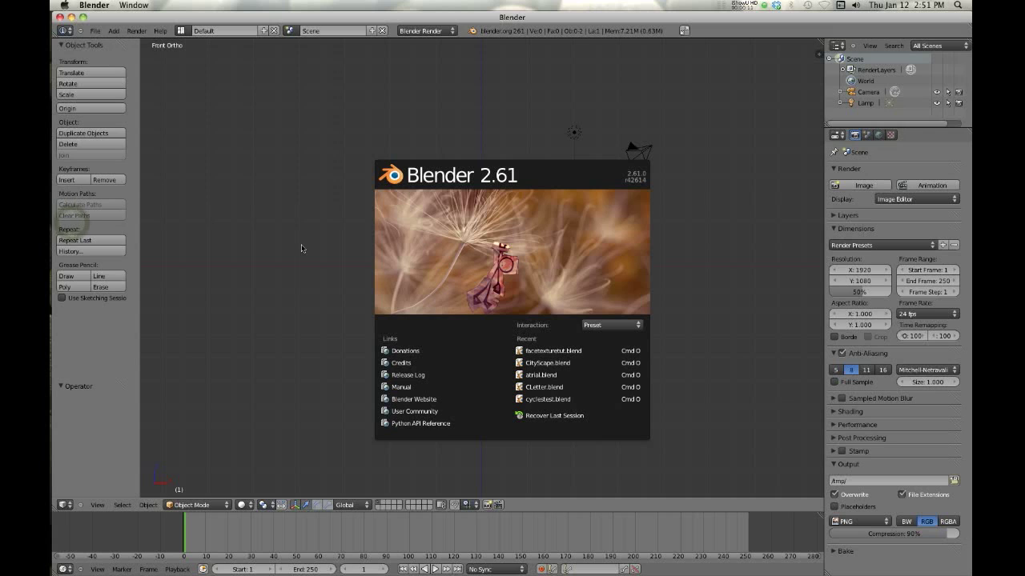
{"action": "left_click", "coordinate": [342, 256]}
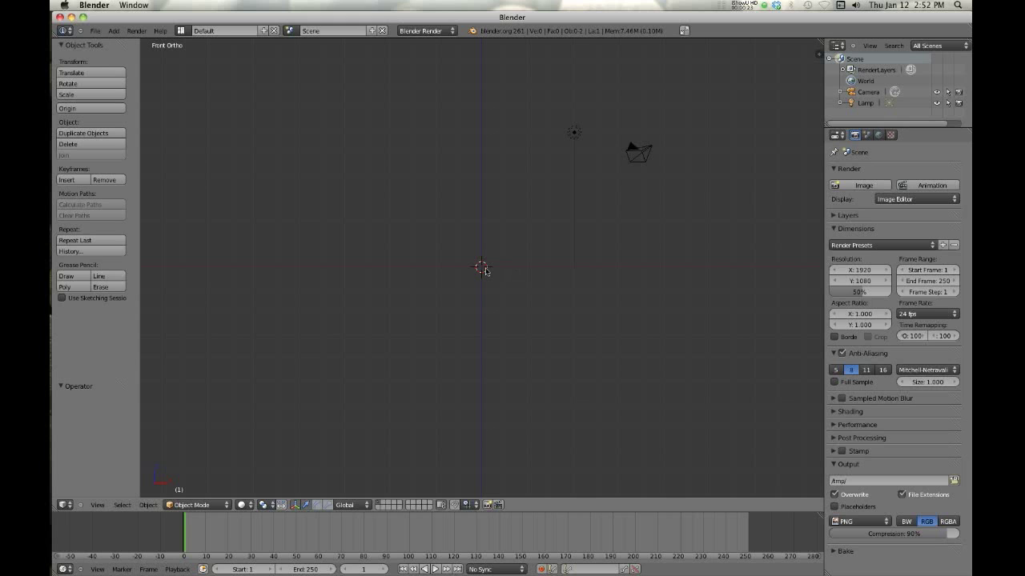
{"action": "key", "text": "space"}
- Add a plane at the scene centre and rotate it 90° about X so it stands upright
{"action": "mouse_move", "coordinate": [487, 282]}
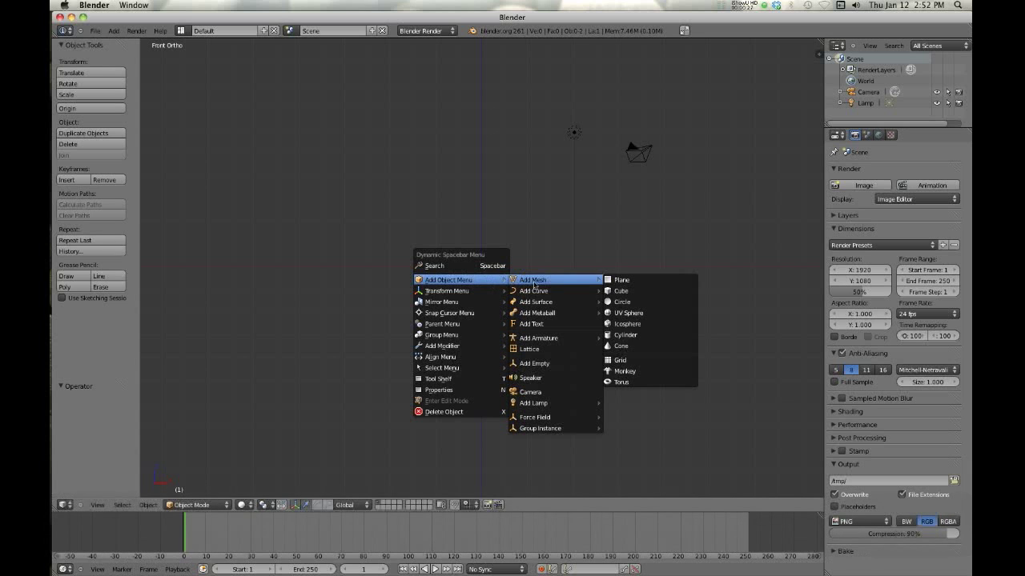
{"action": "left_click", "coordinate": [613, 281]}
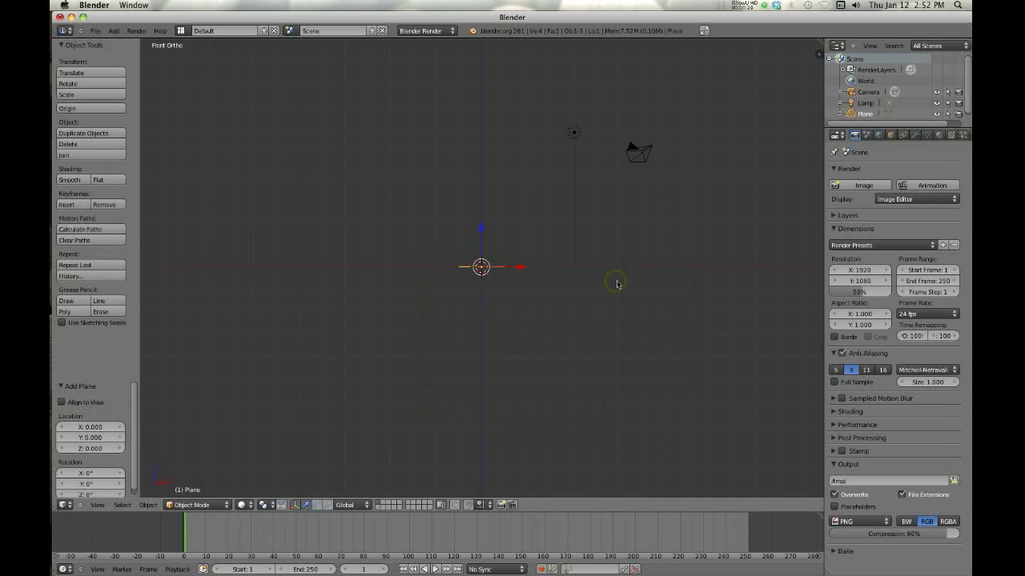
{"action": "key", "text": "r"}
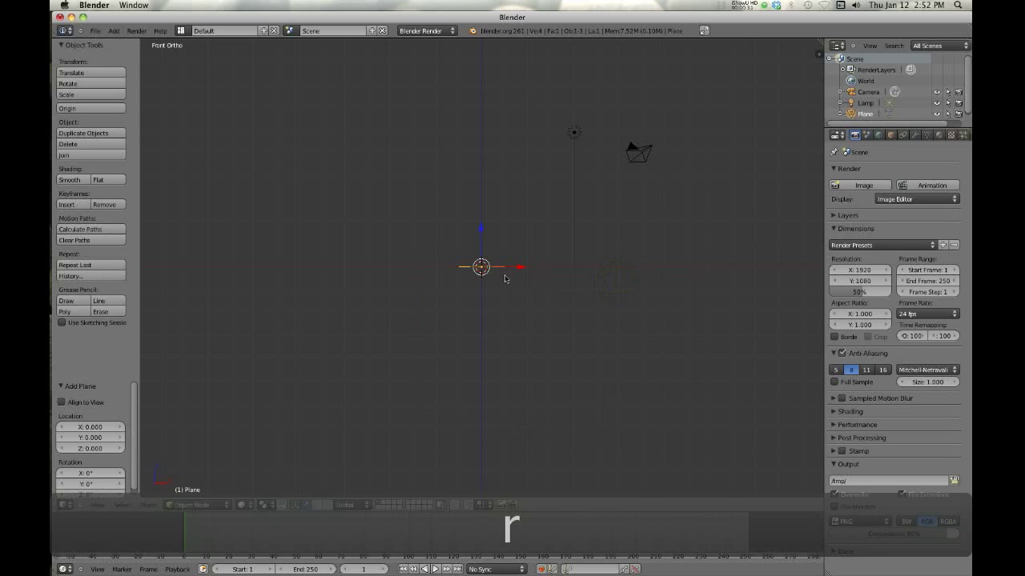
{"action": "key", "text": "x"}
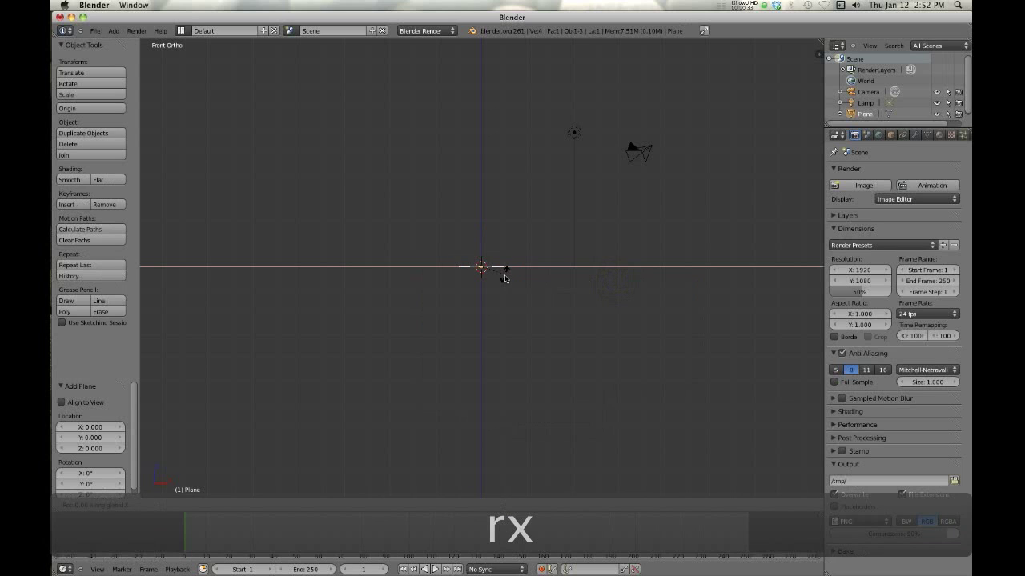
{"action": "key", "text": "9"}
{"action": "key", "text": "0"}
{"action": "left_click", "coordinate": [504, 279]}
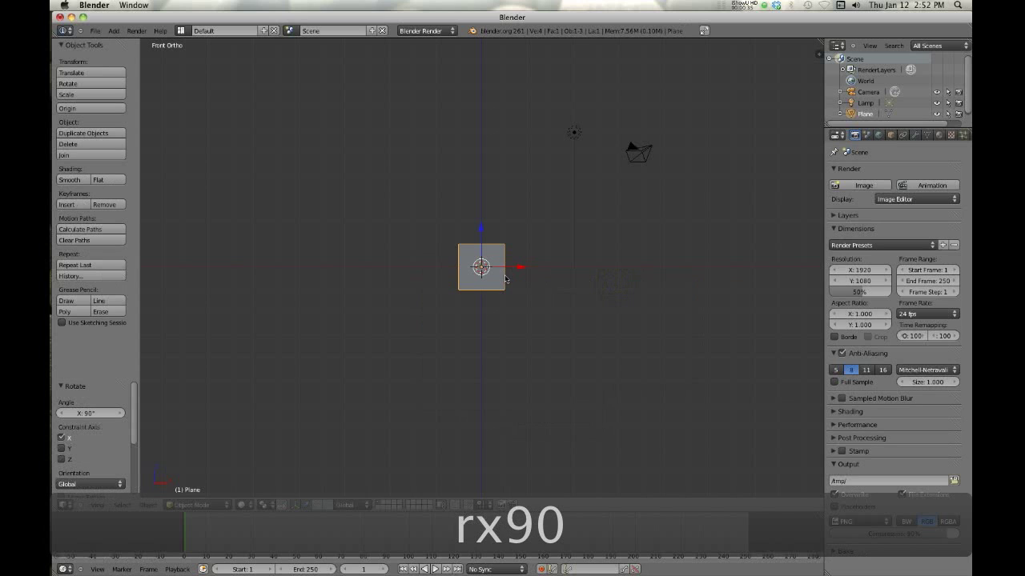
- Zoom the view and align the camera to it with Ctrl+Alt+Numpad 0
{"action": "scroll", "coordinate": [491, 268], "scroll_direction": "up", "scroll_amount": 6}
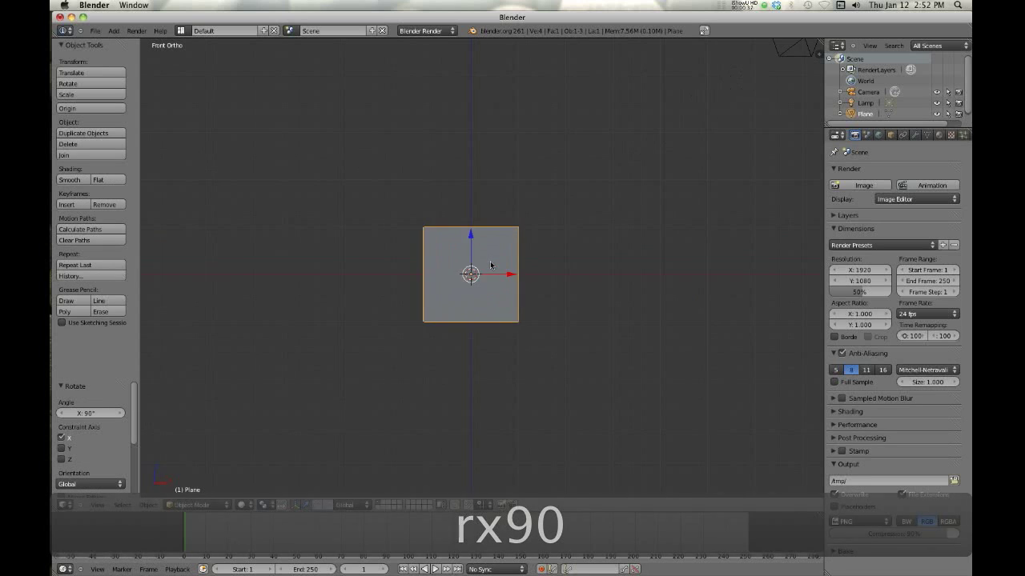
{"action": "scroll", "coordinate": [490, 268], "scroll_direction": "down", "scroll_amount": 2}
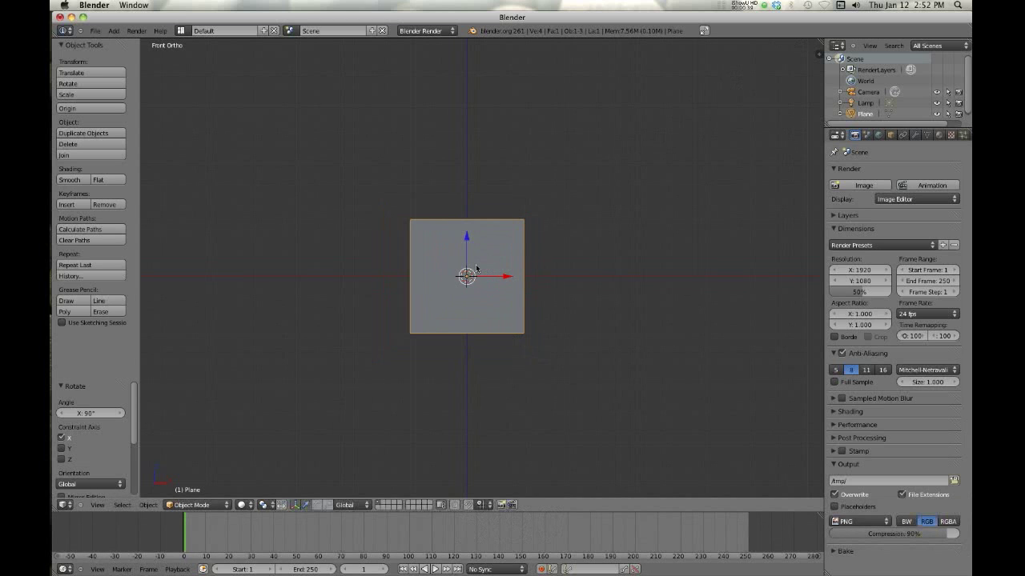
{"action": "key", "text": "ctrl+alt+KP_0"}
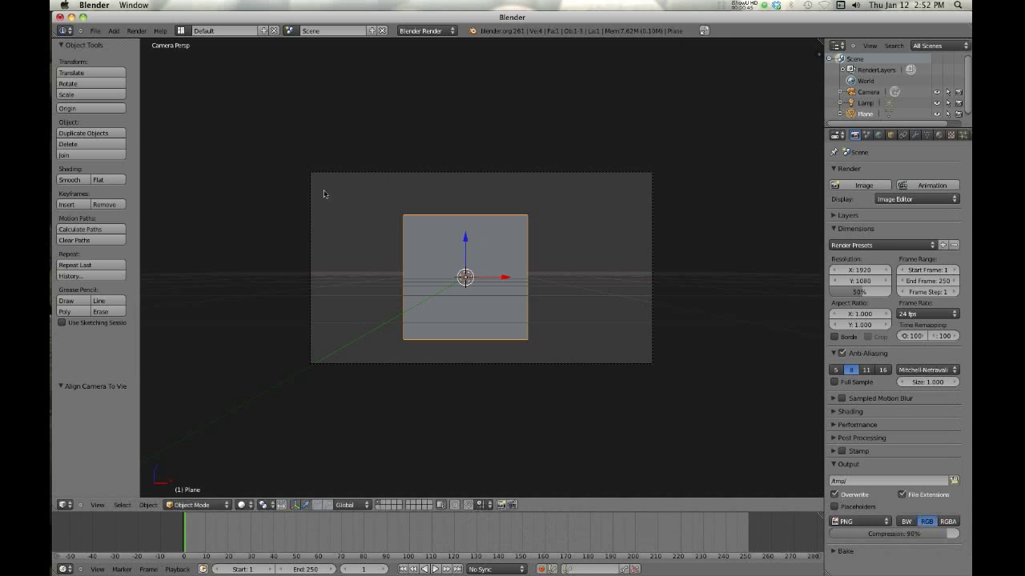
- Fly the camera into a new position where the upright plane fills the frame top to bottom
{"action": "right_click", "coordinate": [310, 217]}
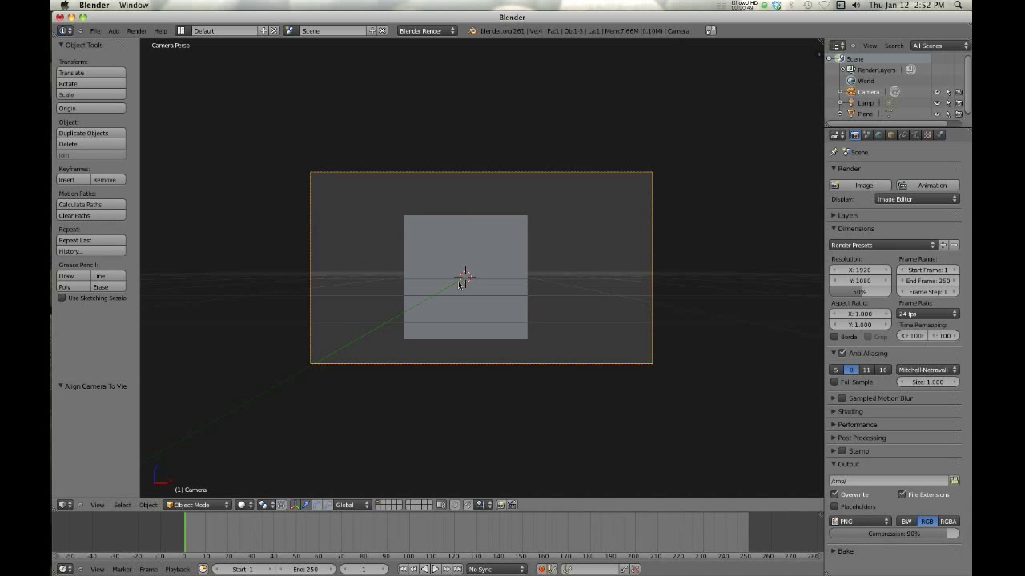
{"action": "key", "text": "f"}
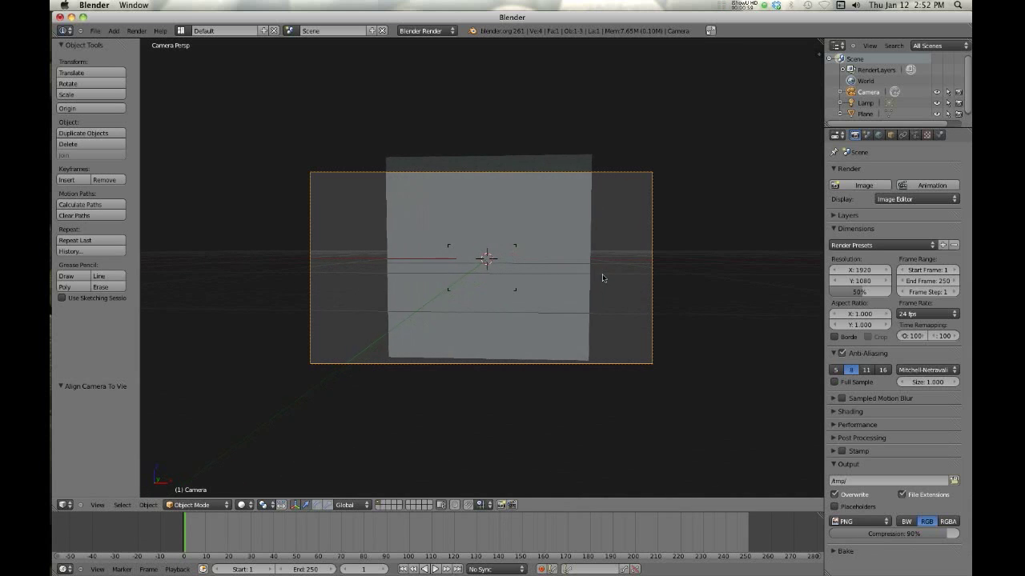
{"action": "left_click", "coordinate": [543, 213]}
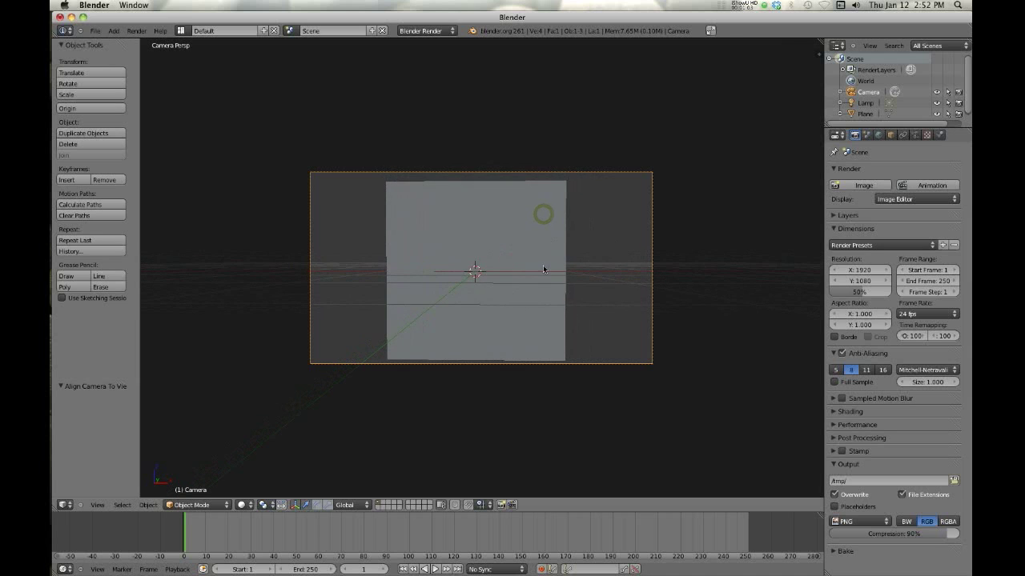
{"action": "right_click", "coordinate": [513, 262]}
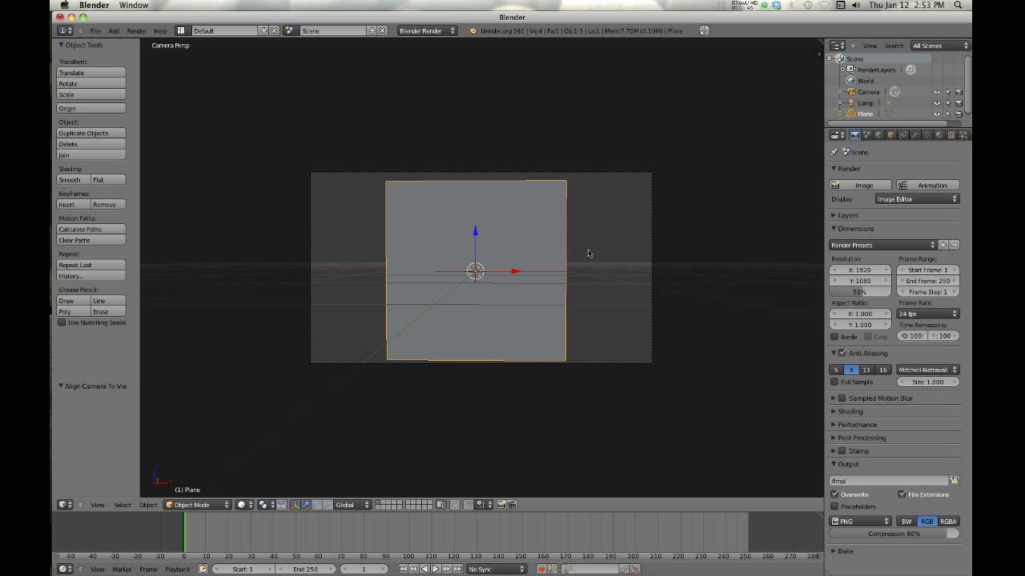
- Give the plane a new material named Material with specular intensity dragged down to 0
{"action": "left_click", "coordinate": [939, 136]}
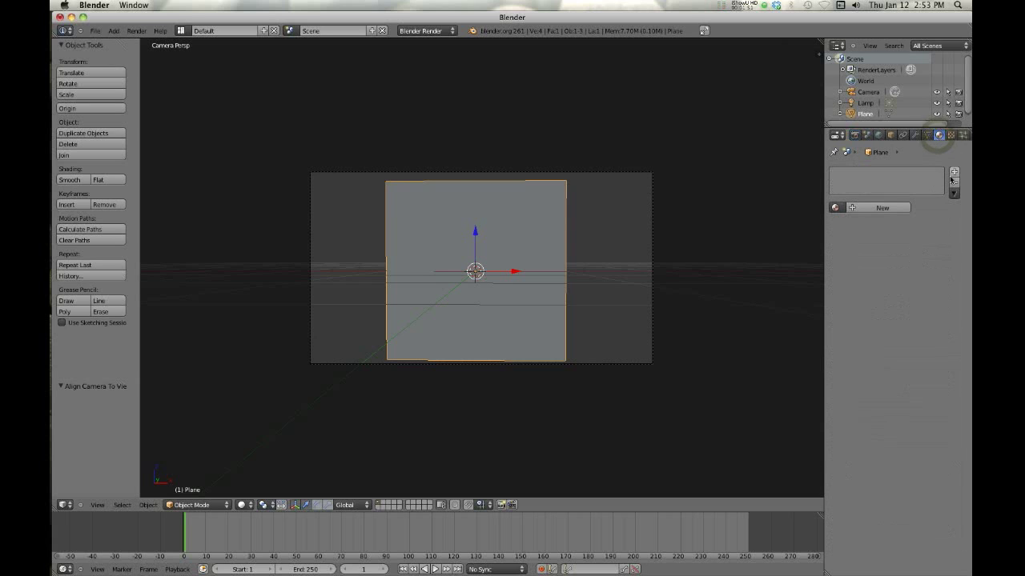
{"action": "left_click", "coordinate": [881, 208]}
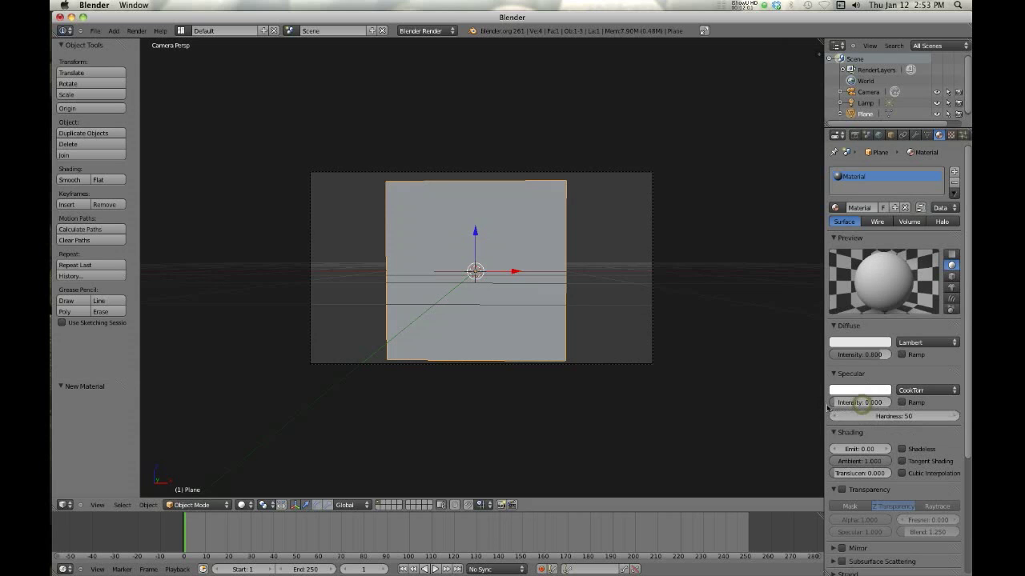
{"action": "left_click_drag", "start_coordinate": [864, 407], "coordinate": [834, 406]}
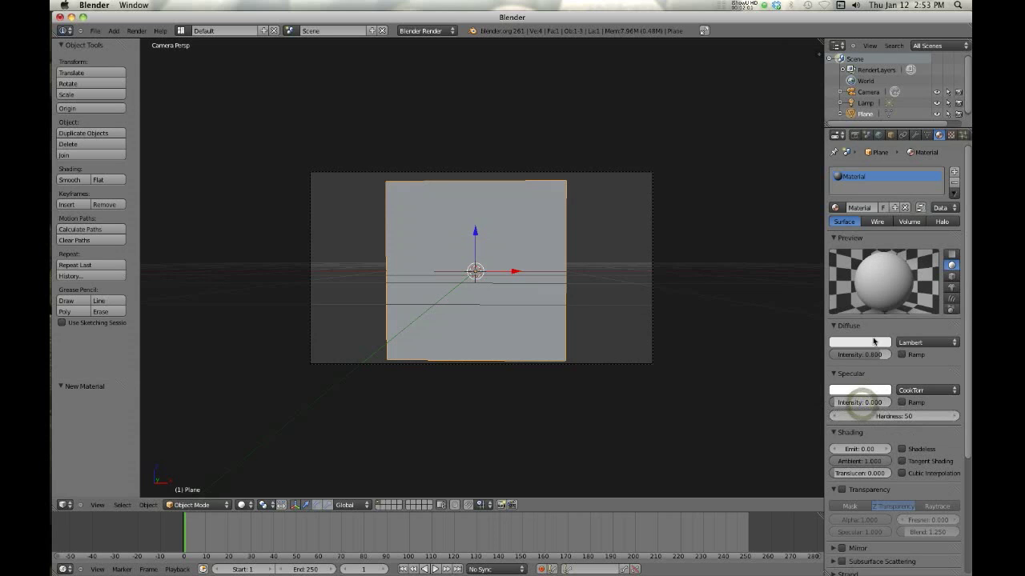
- Add a new texture named Texture to the material and change its type from Clouds to Image or Movie
{"action": "left_click", "coordinate": [951, 136]}
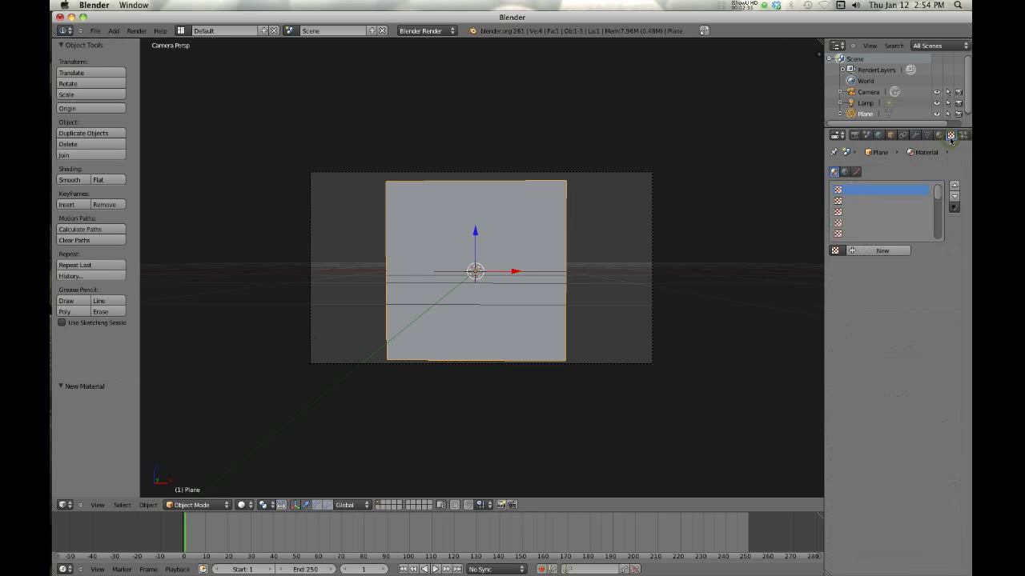
{"action": "left_click", "coordinate": [873, 251]}
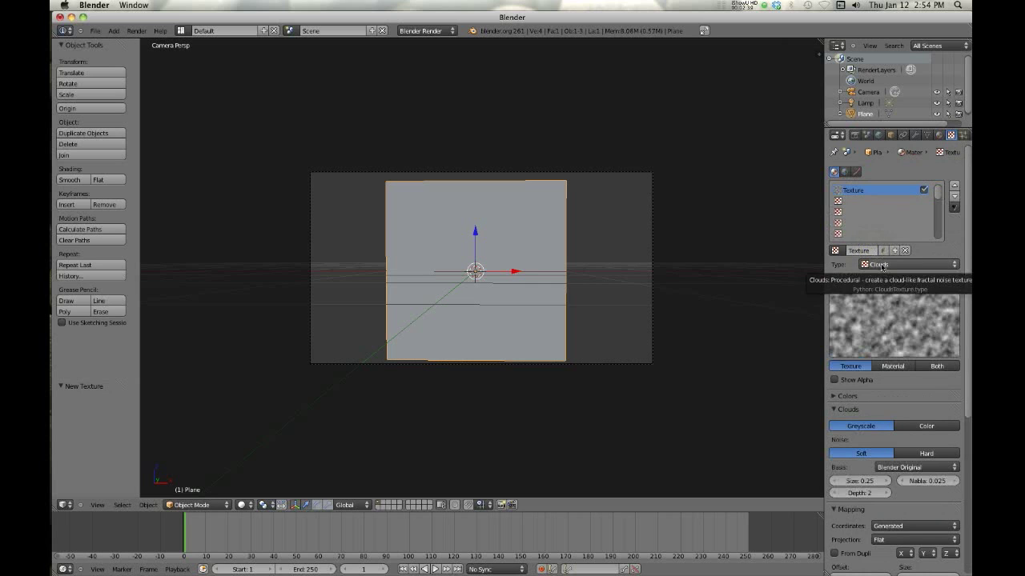
{"action": "left_click", "coordinate": [880, 265]}
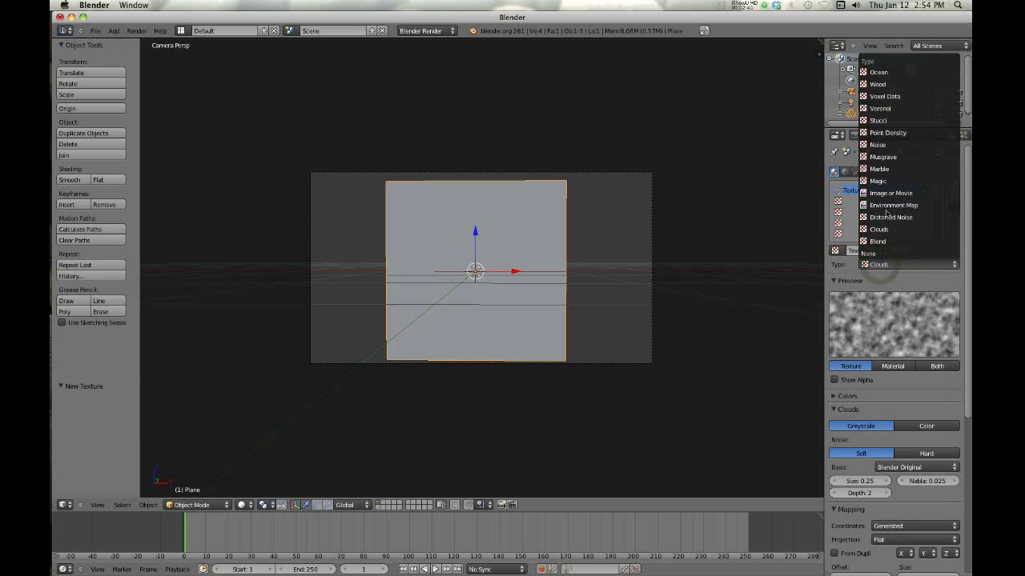
{"action": "left_click", "coordinate": [876, 267]}
{"action": "left_click", "coordinate": [887, 194]}
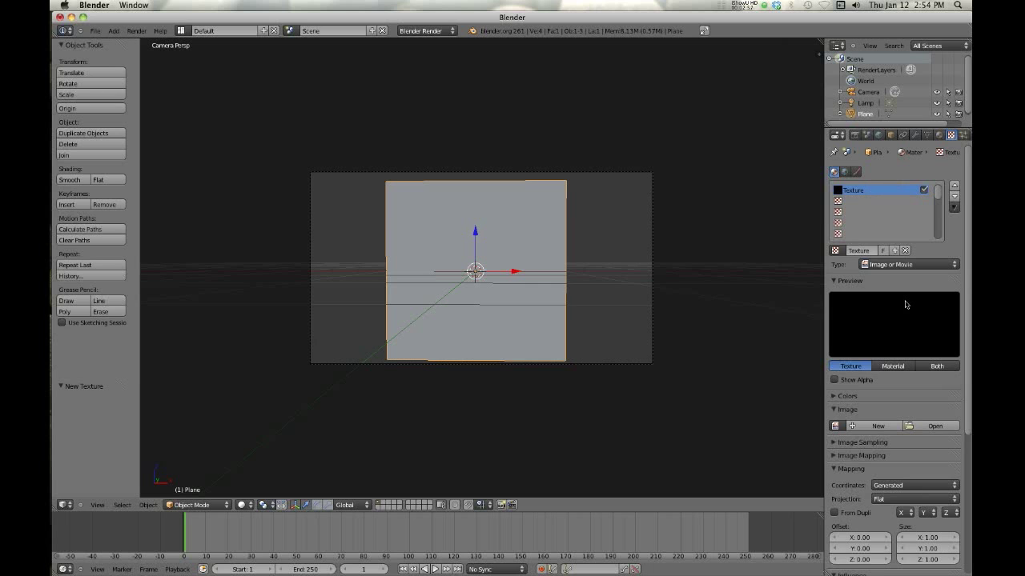
- Check the downloaded 700×700 RockRed0038_2_S.jpg rock texture in Chrome, then minimize the browser
{"action": "mouse_move", "coordinate": [64, 455]}
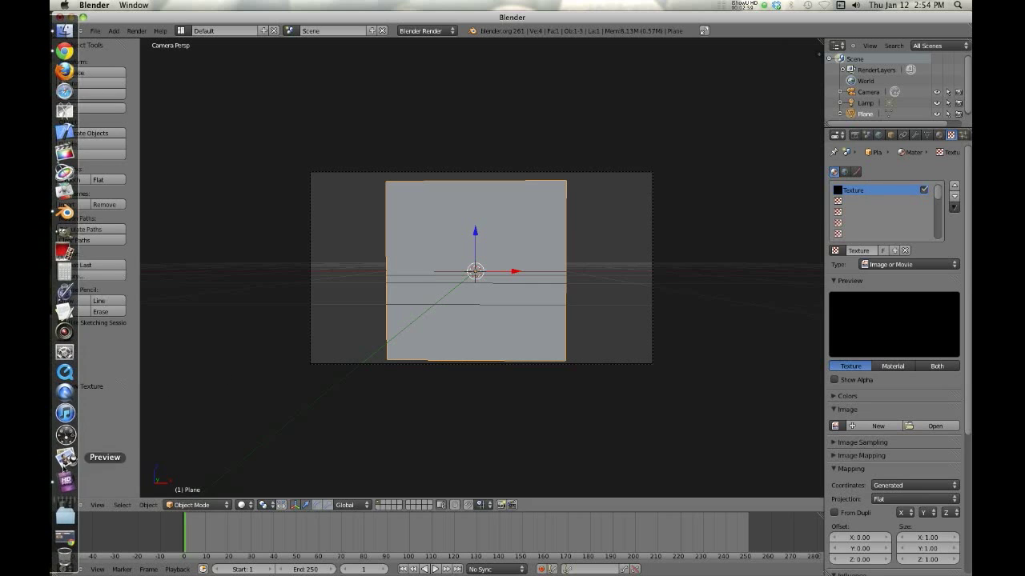
{"action": "left_click", "coordinate": [65, 531]}
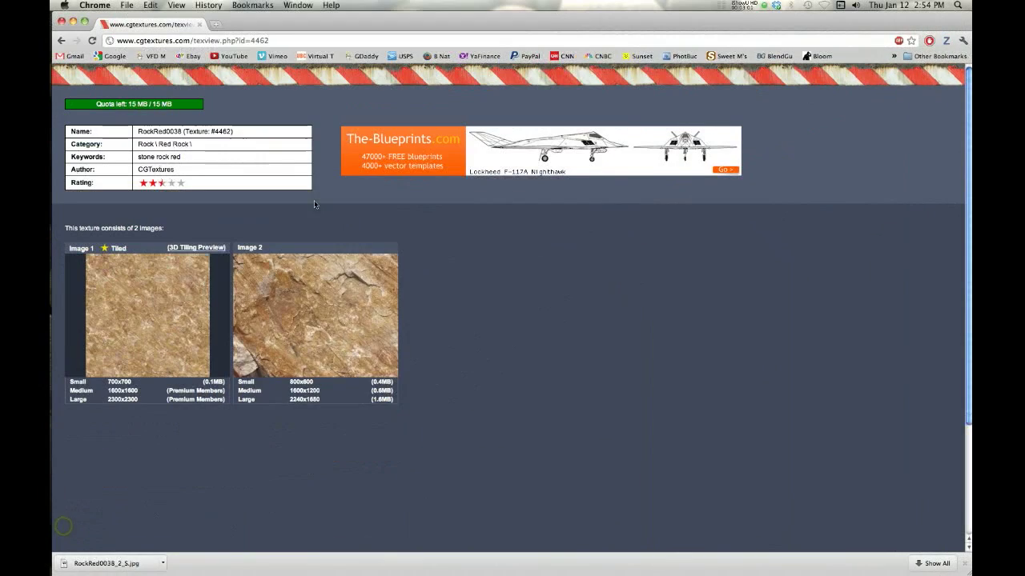
{"action": "mouse_move", "coordinate": [283, 315]}
{"action": "mouse_move", "coordinate": [111, 303]}
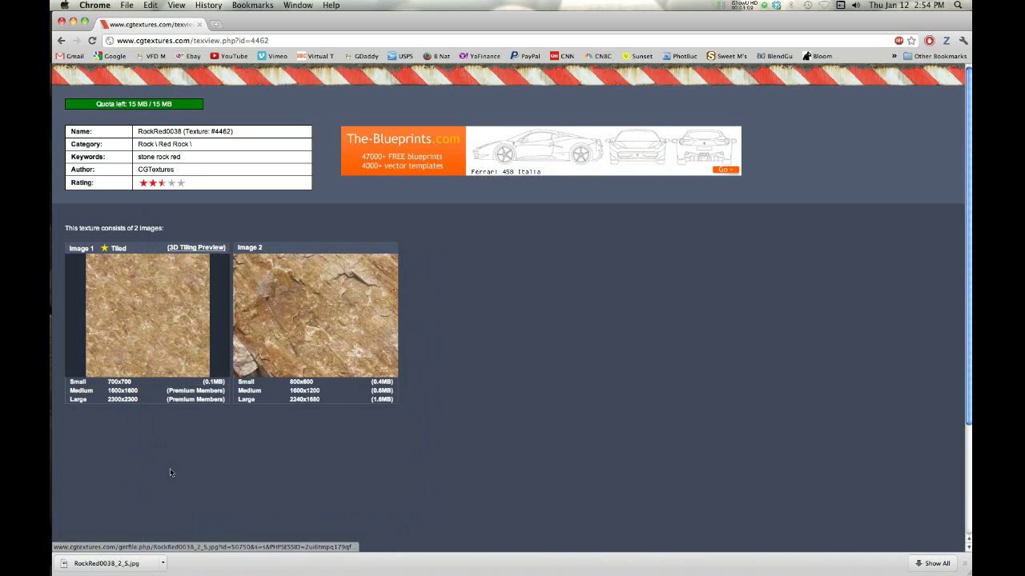
{"action": "mouse_move", "coordinate": [148, 341]}
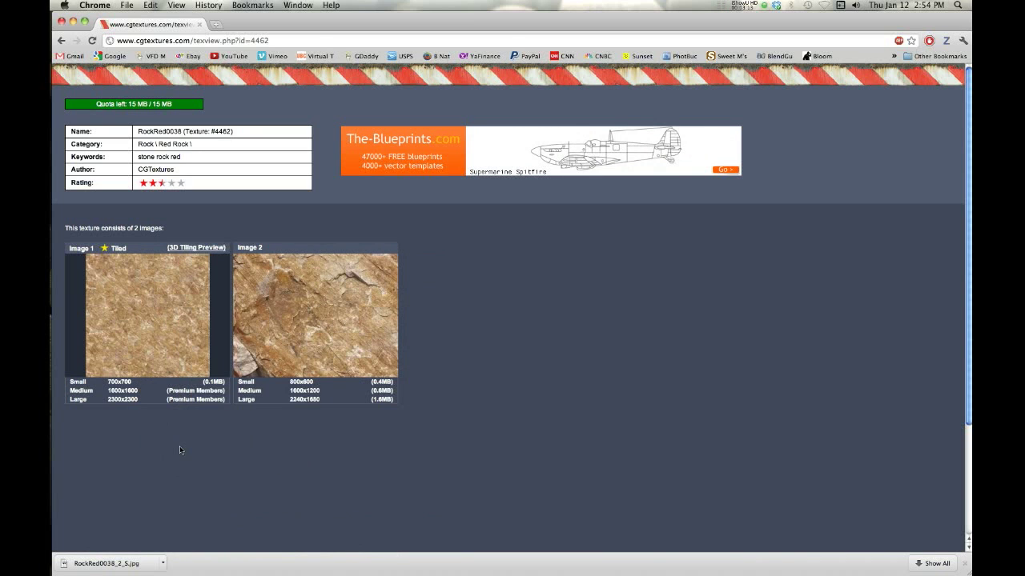
{"action": "mouse_move", "coordinate": [132, 326]}
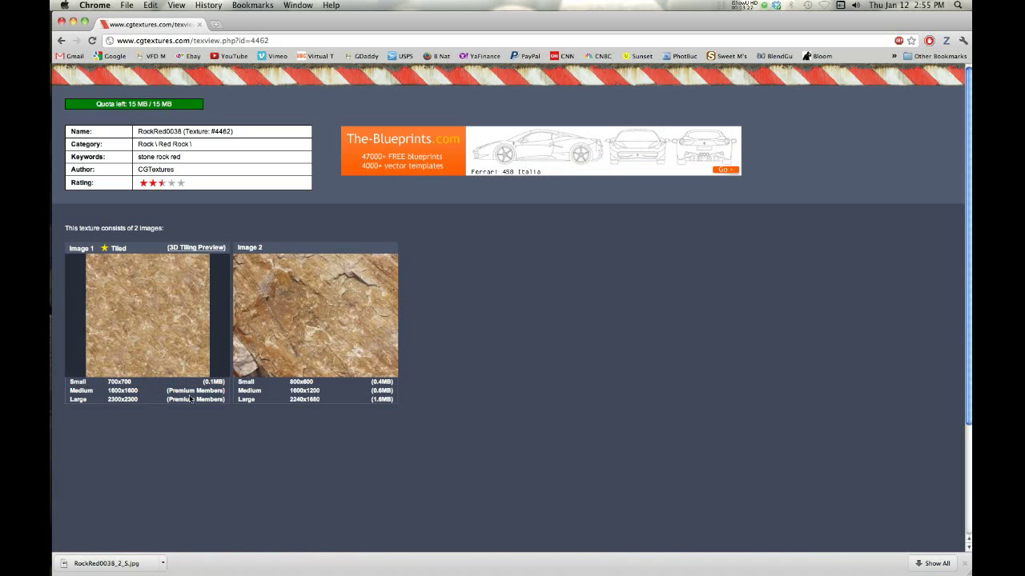
{"action": "mouse_move", "coordinate": [143, 392]}
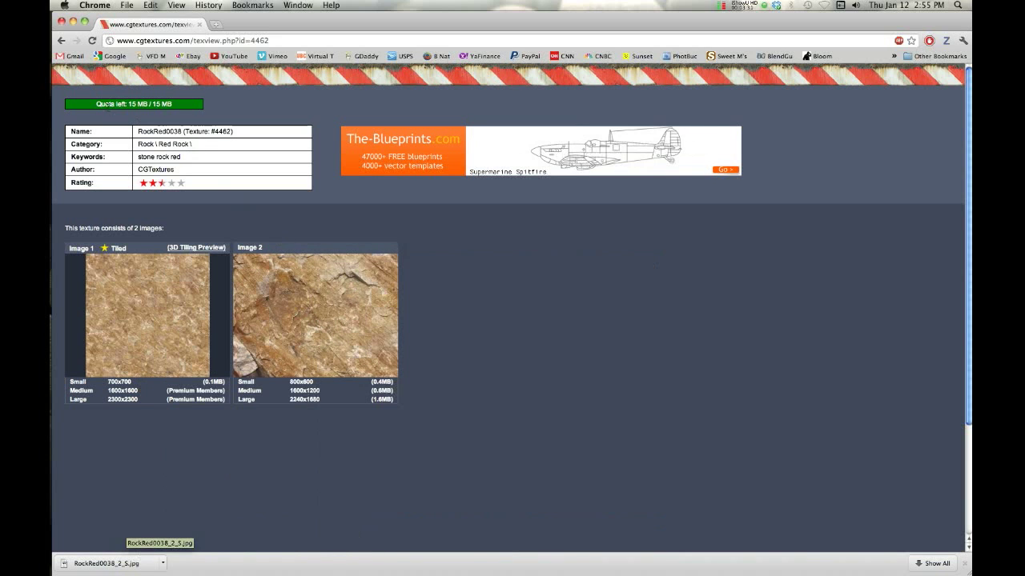
{"action": "left_click", "coordinate": [73, 22]}
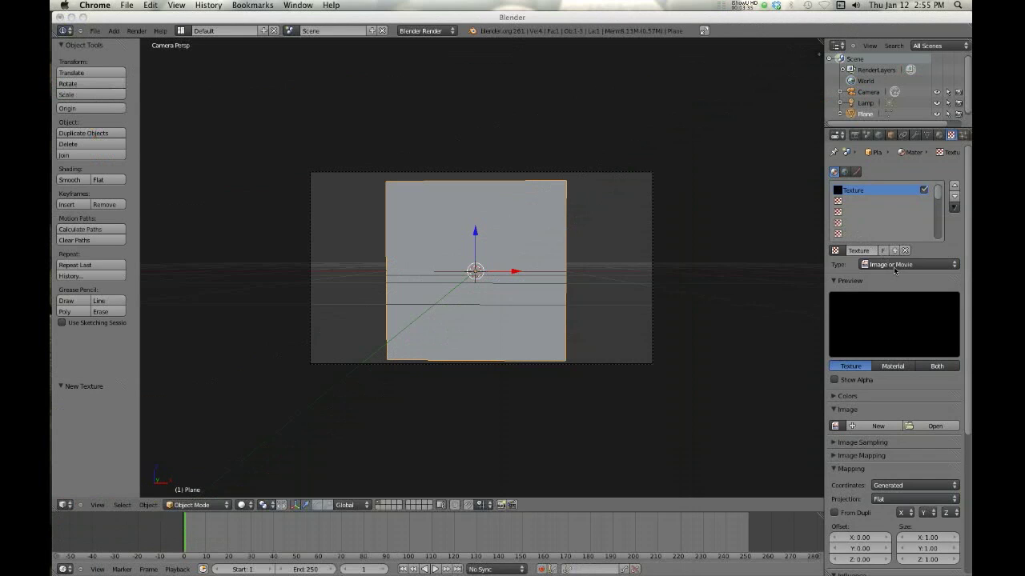
- Return to Blender, scroll to the texture's Image panel and start loading an image file
{"action": "left_click", "coordinate": [944, 256]}
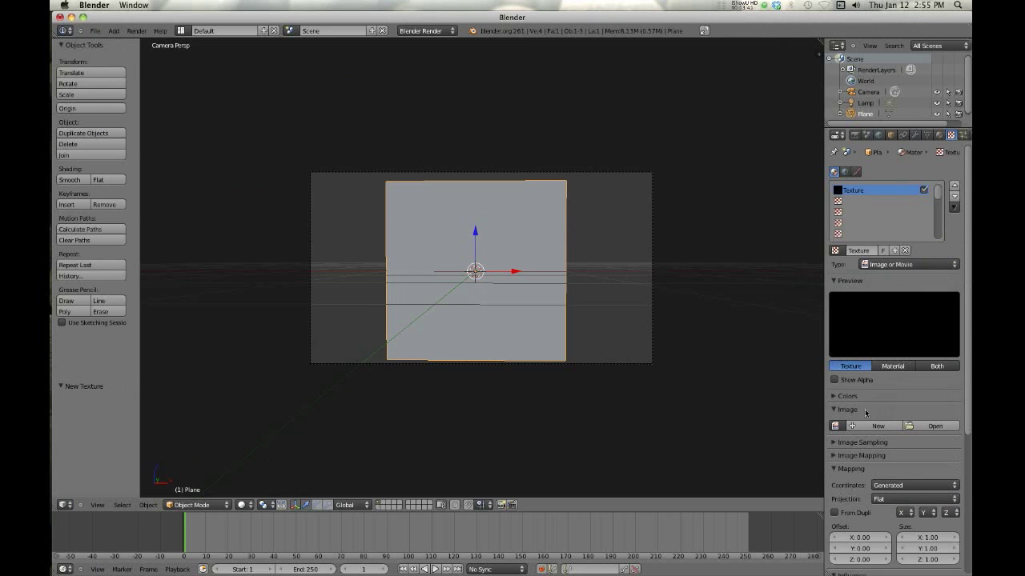
{"action": "scroll", "coordinate": [870, 413], "scroll_direction": "down", "scroll_amount": 3}
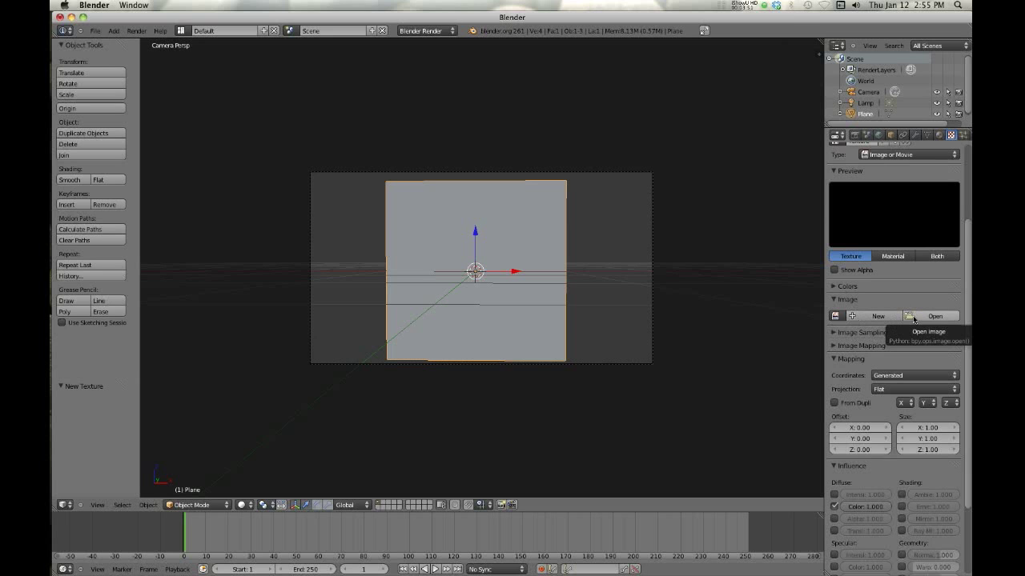
{"action": "left_click", "coordinate": [913, 318]}
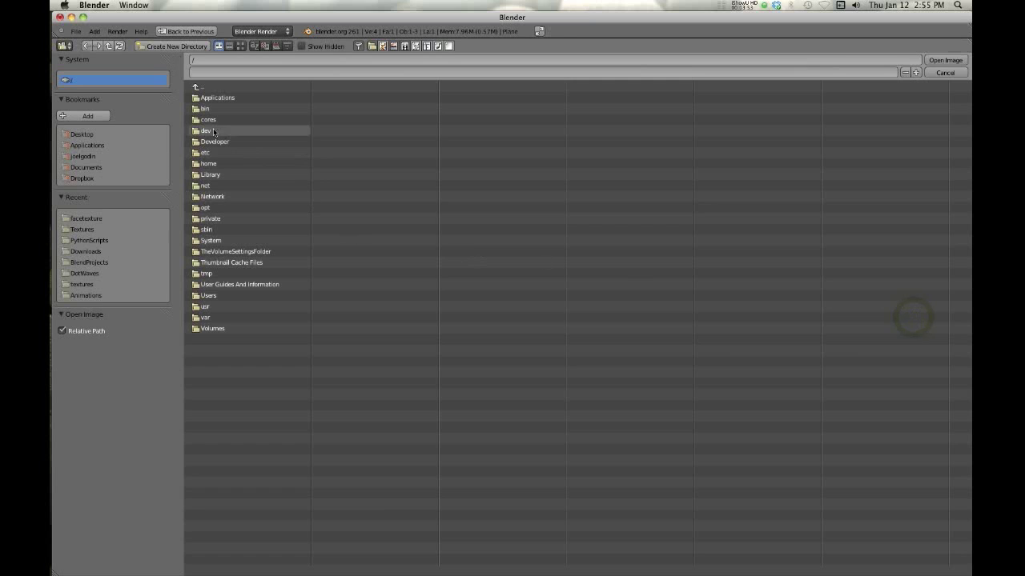
- Load RockRed0038_2_S.jpg from Blender/BlenderTextures/Textures as the texture's image
{"action": "left_click", "coordinate": [84, 157]}
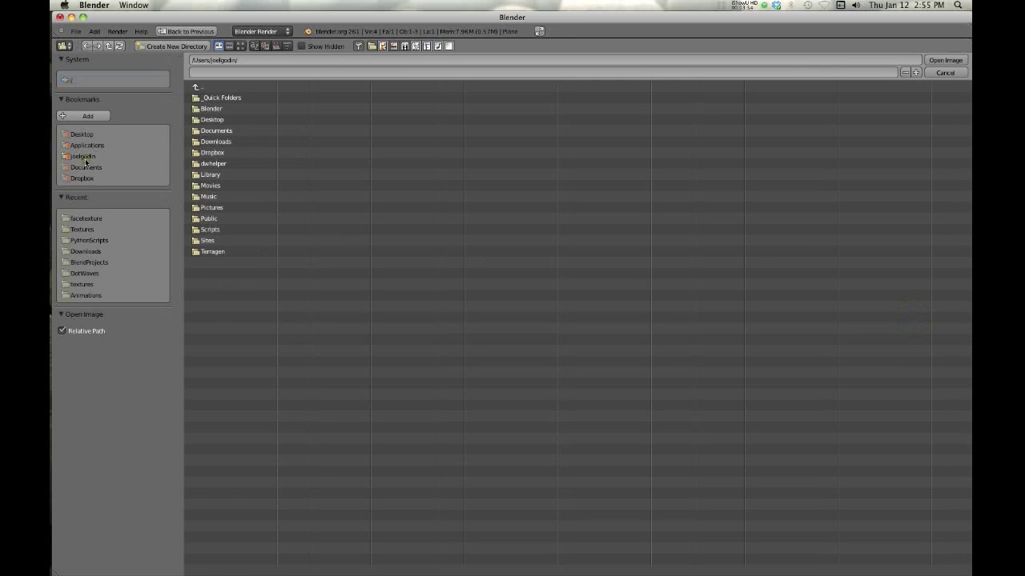
{"action": "left_click", "coordinate": [215, 109]}
{"action": "left_click", "coordinate": [221, 120]}
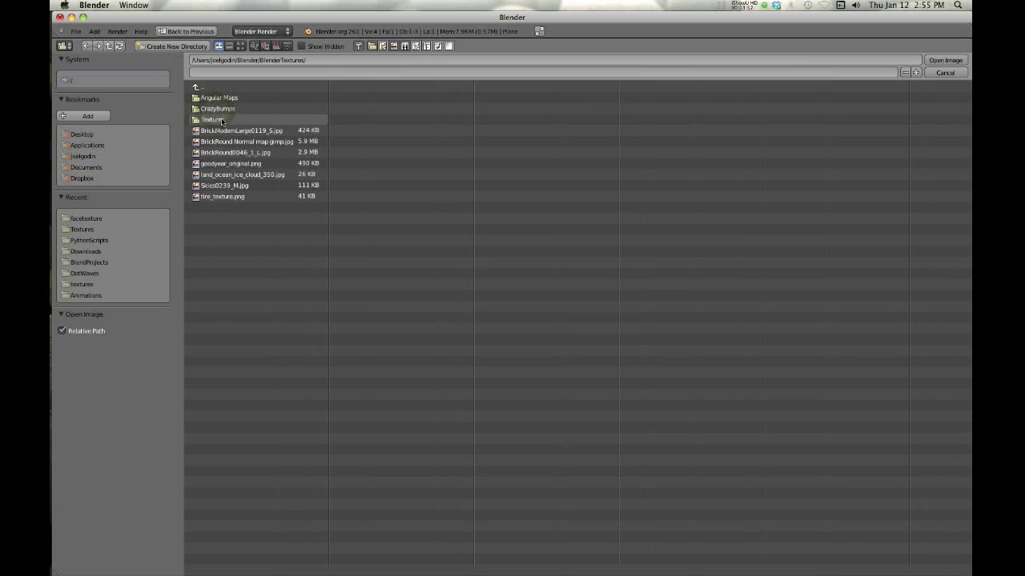
{"action": "left_click", "coordinate": [217, 120]}
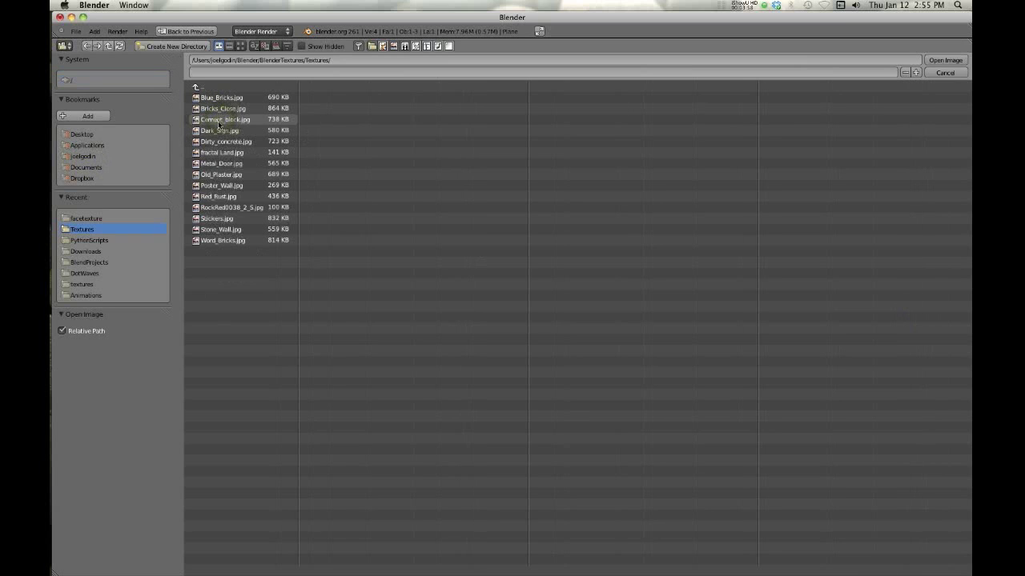
{"action": "left_click", "coordinate": [235, 210]}
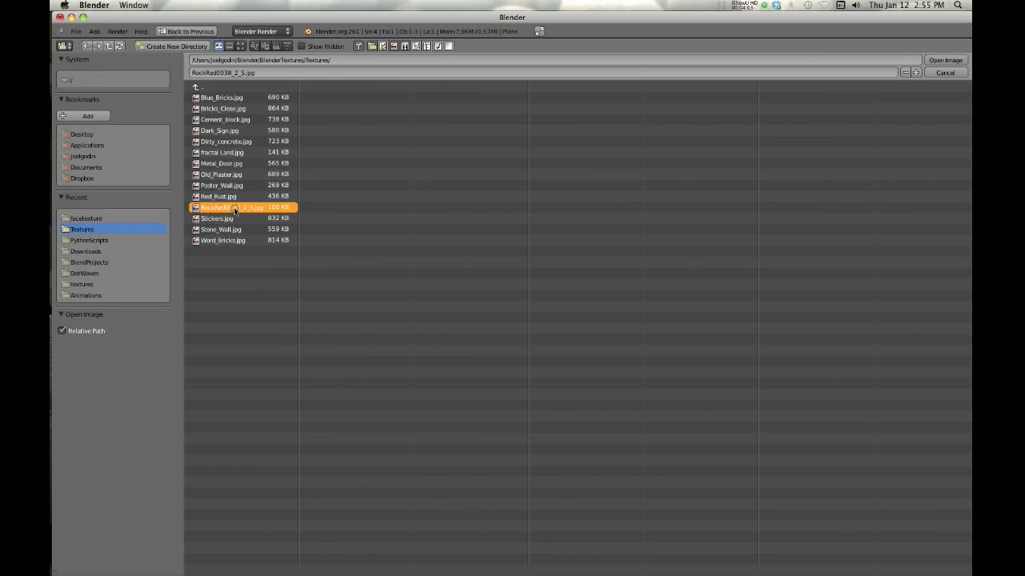
{"action": "left_click", "coordinate": [945, 60]}
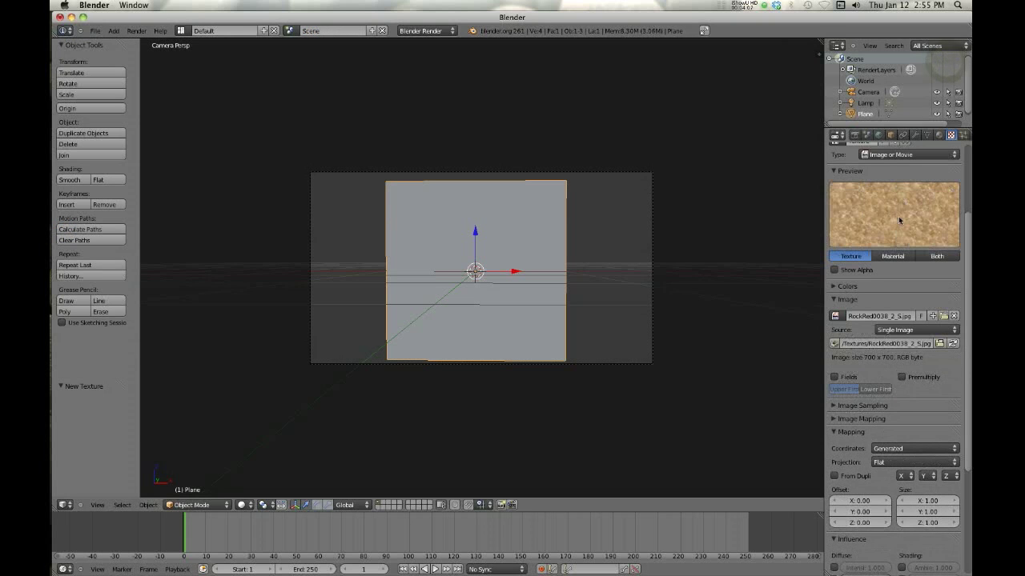
- Scroll to the texture's Influence settings and run an F12 test render, which shows a black square
{"action": "scroll", "coordinate": [907, 305], "scroll_direction": "down", "scroll_amount": 4}
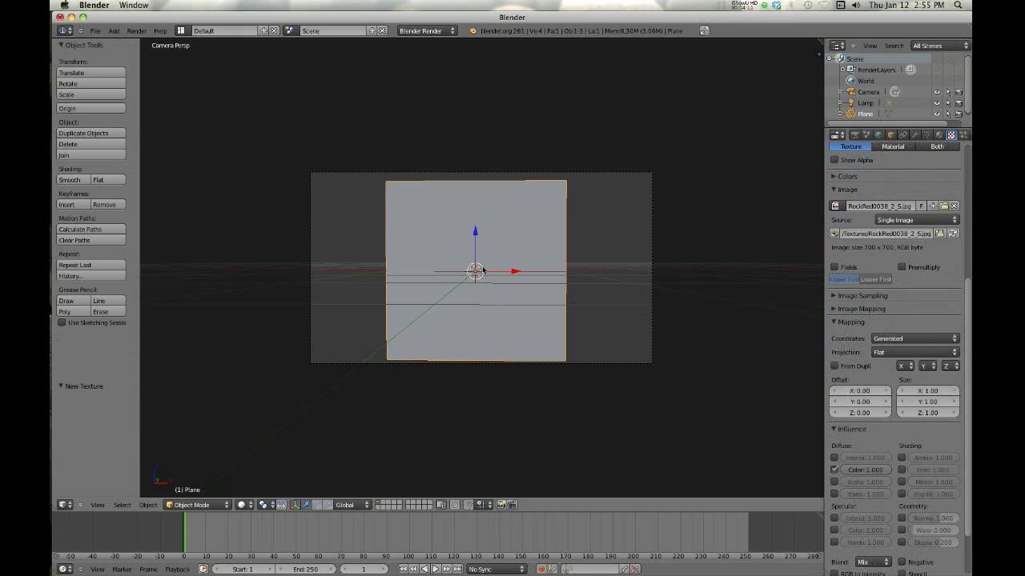
{"action": "key", "text": "F12"}
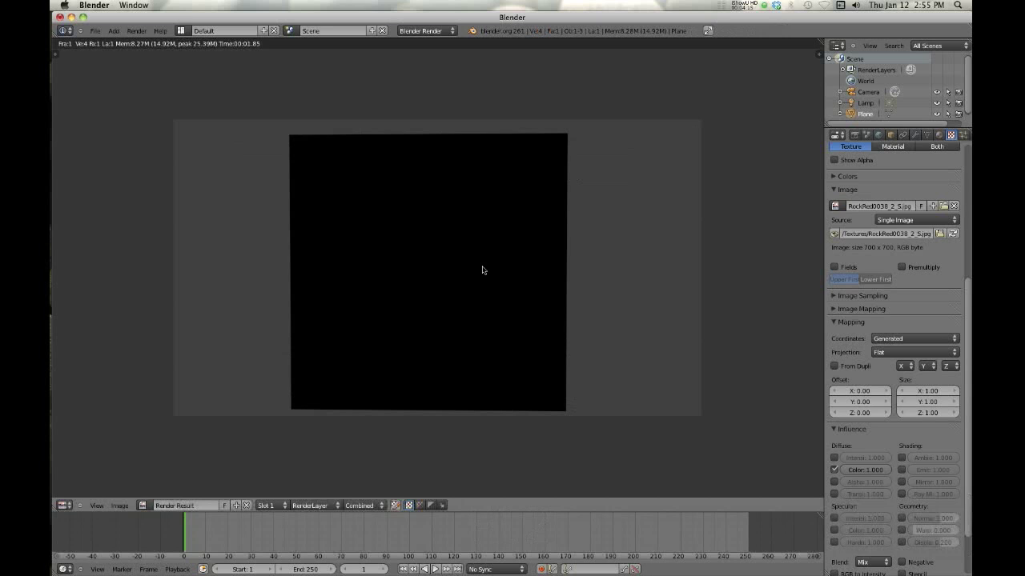
- Close the render and, from top view, move the lamp lower toward the camera
{"action": "key", "text": "Escape"}
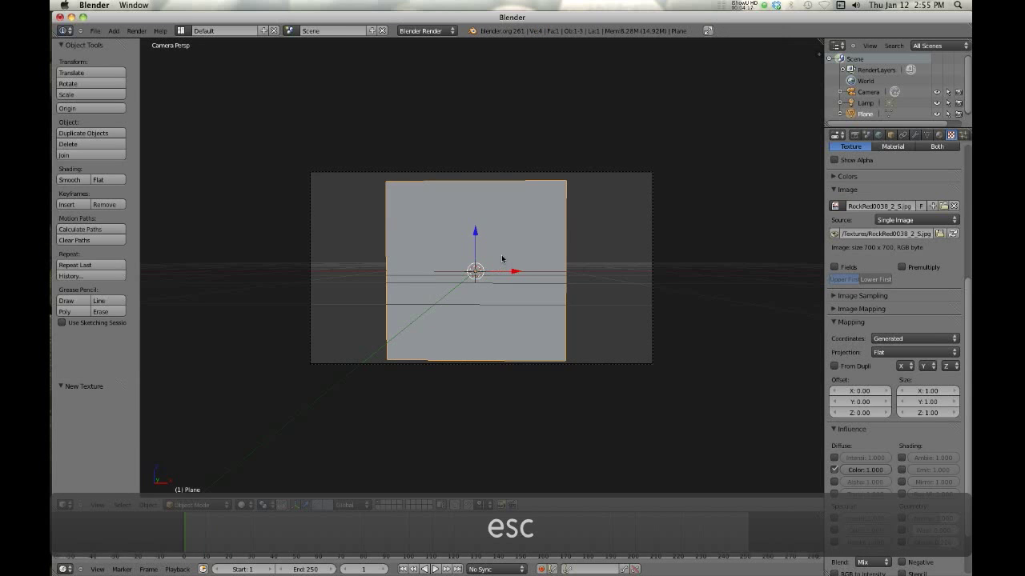
{"action": "key", "text": "7"}
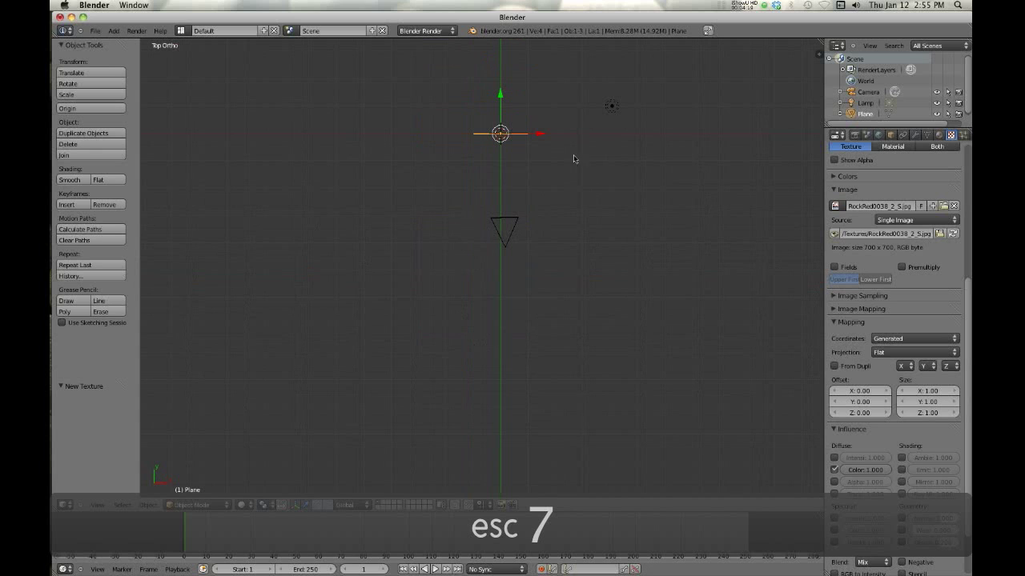
{"action": "right_click", "coordinate": [611, 107]}
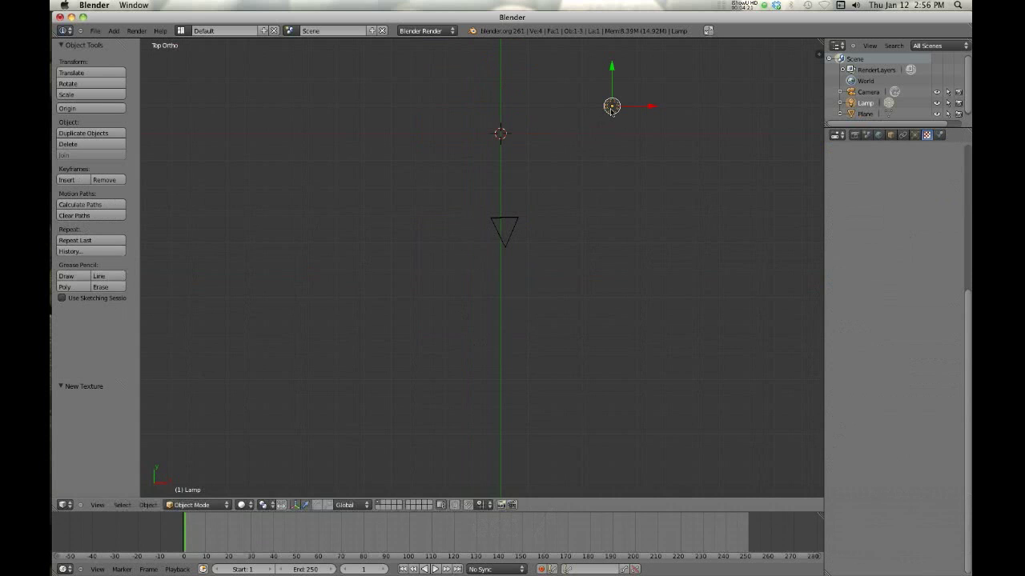
{"action": "key", "text": "g"}
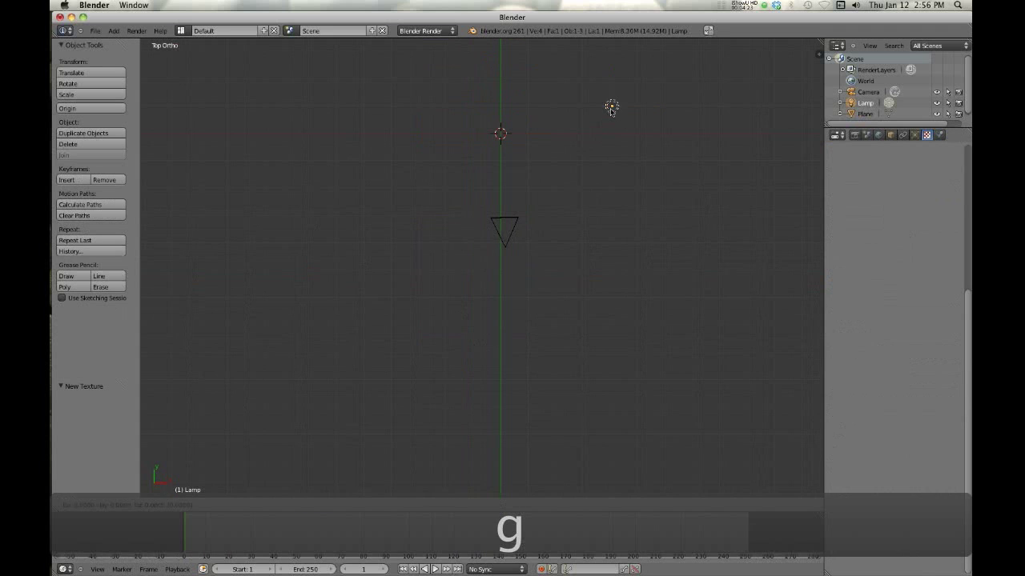
{"action": "left_click", "coordinate": [610, 200]}
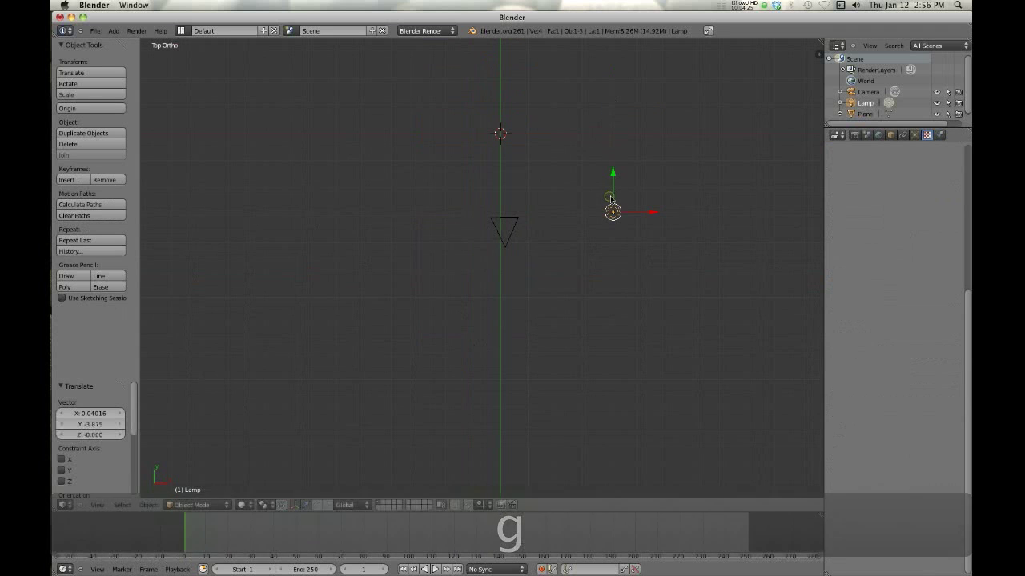
- Make the lamp a Sun angled about 59.357°, then reselect the plane and view through the camera
{"action": "left_click", "coordinate": [913, 135]}
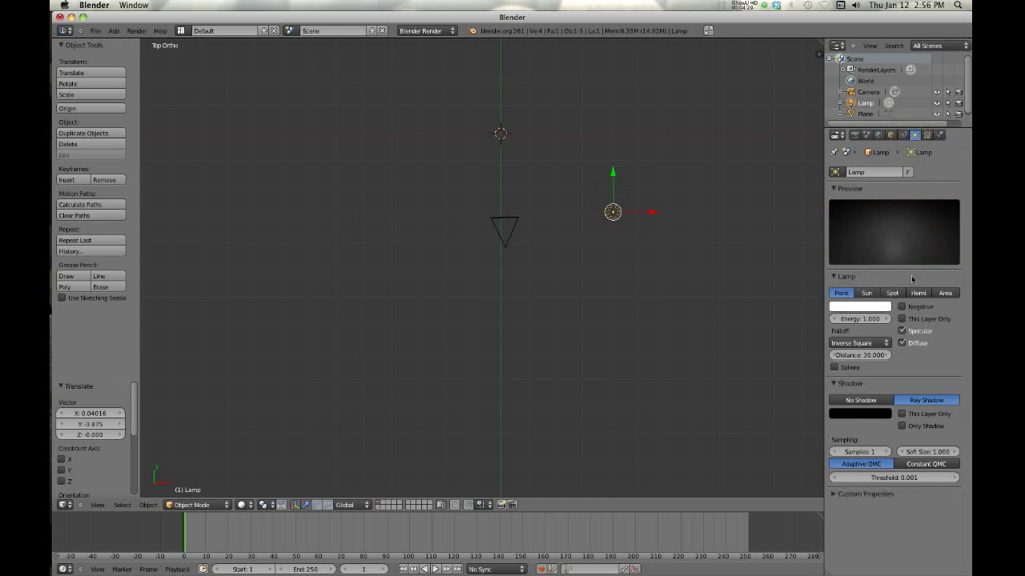
{"action": "left_click", "coordinate": [868, 293]}
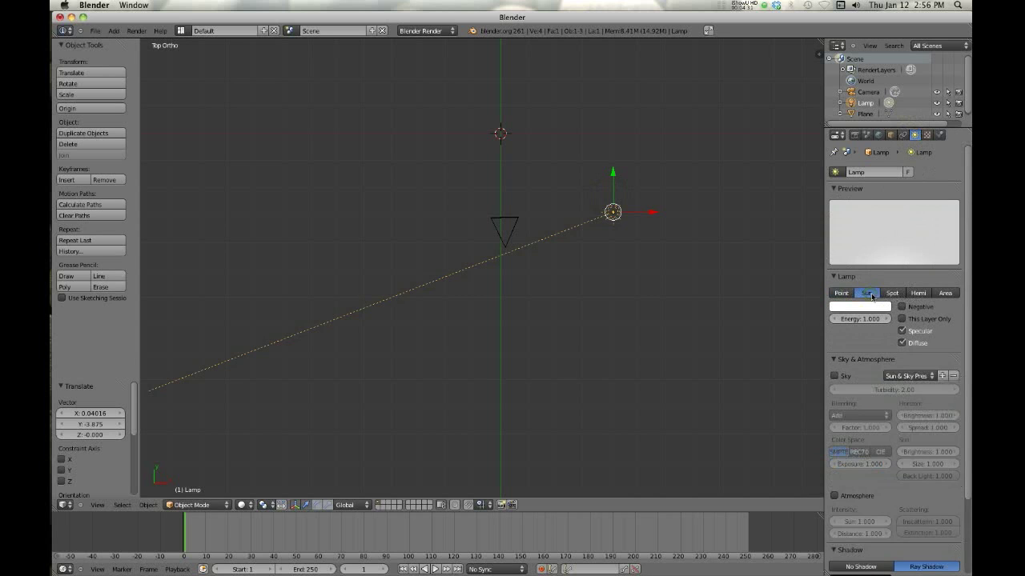
{"action": "key", "text": "r"}
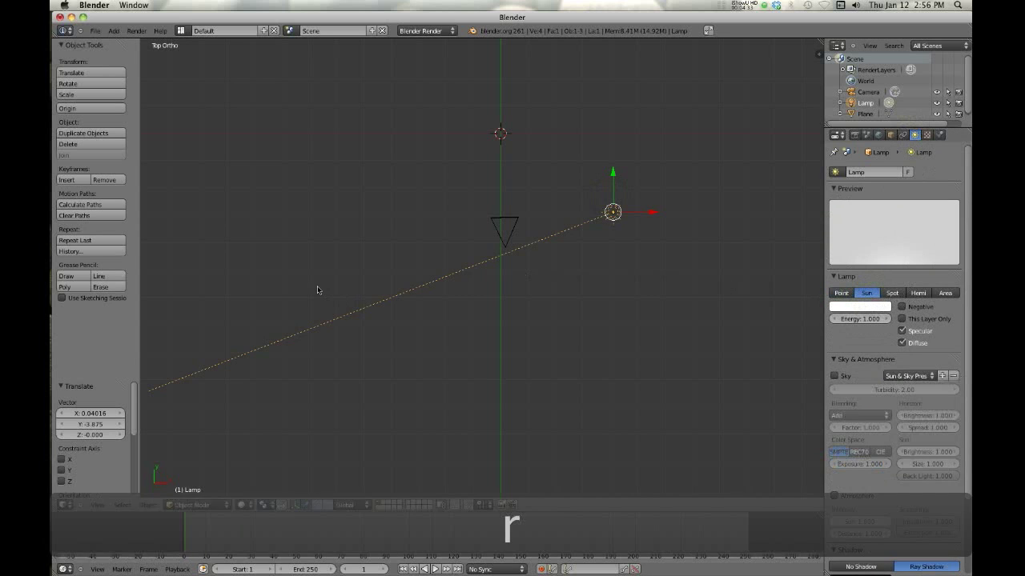
{"action": "left_click", "coordinate": [442, 126]}
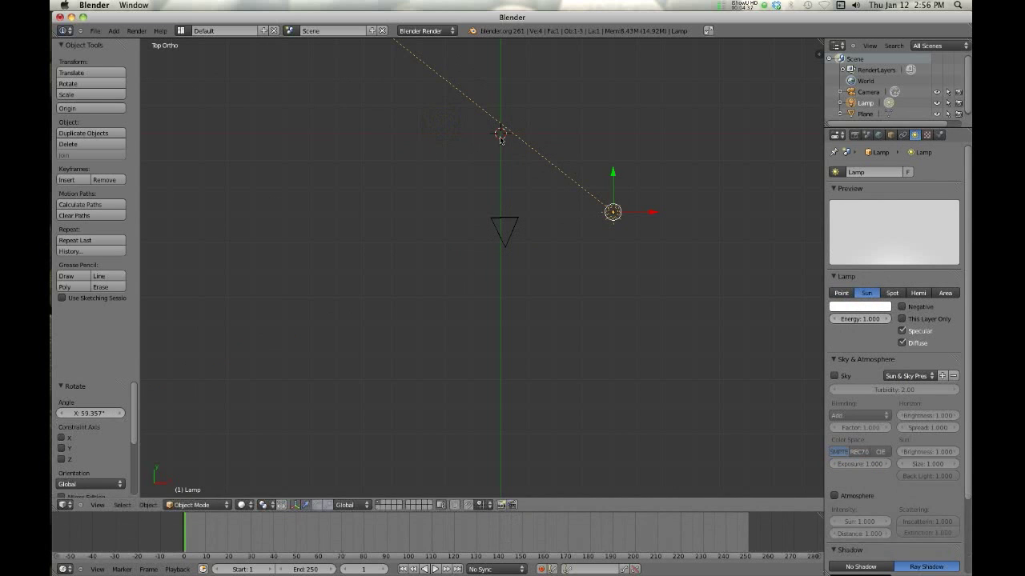
{"action": "right_click", "coordinate": [500, 137]}
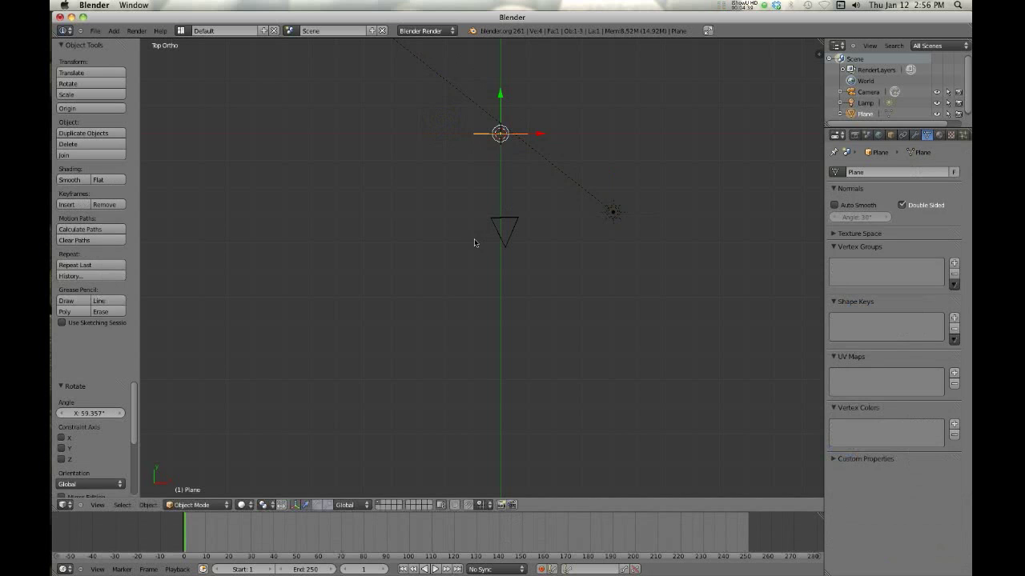
{"action": "key", "text": "KP_0"}
- Re-render the scene to confirm the brown rock texture on the plane, then close the render
{"action": "key", "text": "F12"}
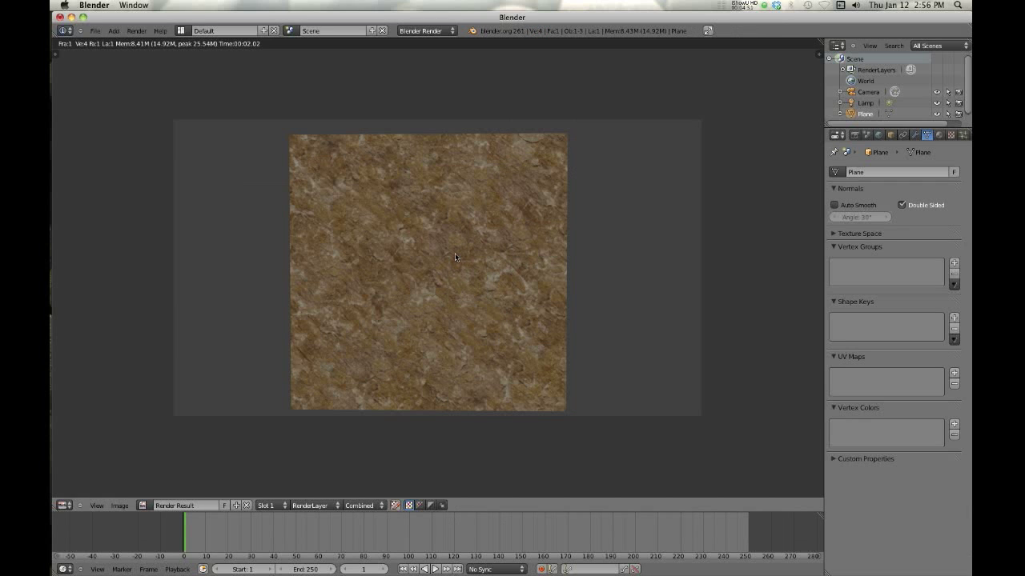
{"action": "key", "text": "Escape"}
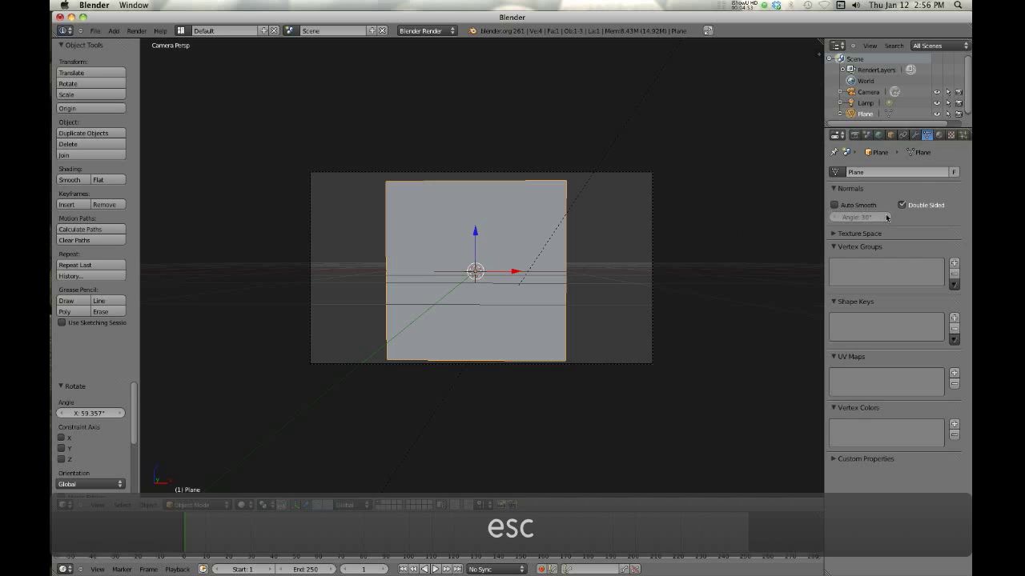
{"action": "left_click", "coordinate": [950, 134]}
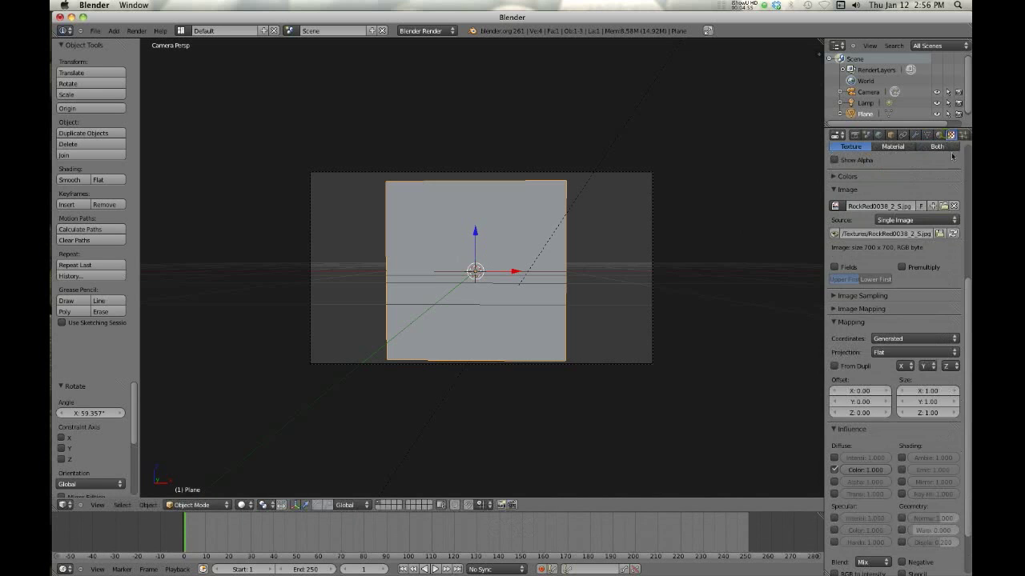
{"action": "scroll", "coordinate": [869, 254], "scroll_direction": "up", "scroll_amount": 4}
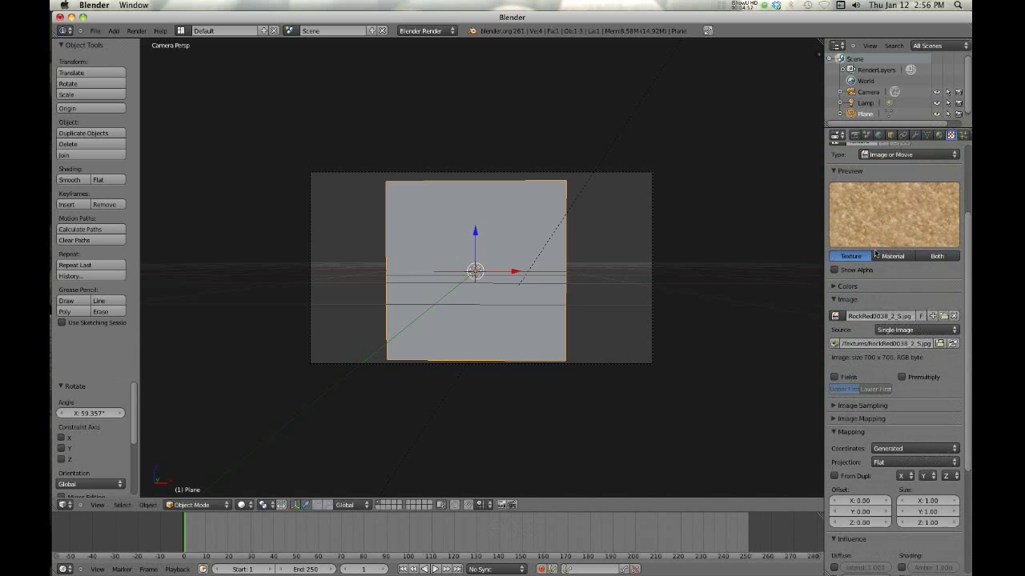
{"action": "scroll", "coordinate": [874, 254], "scroll_direction": "up", "scroll_amount": 3}
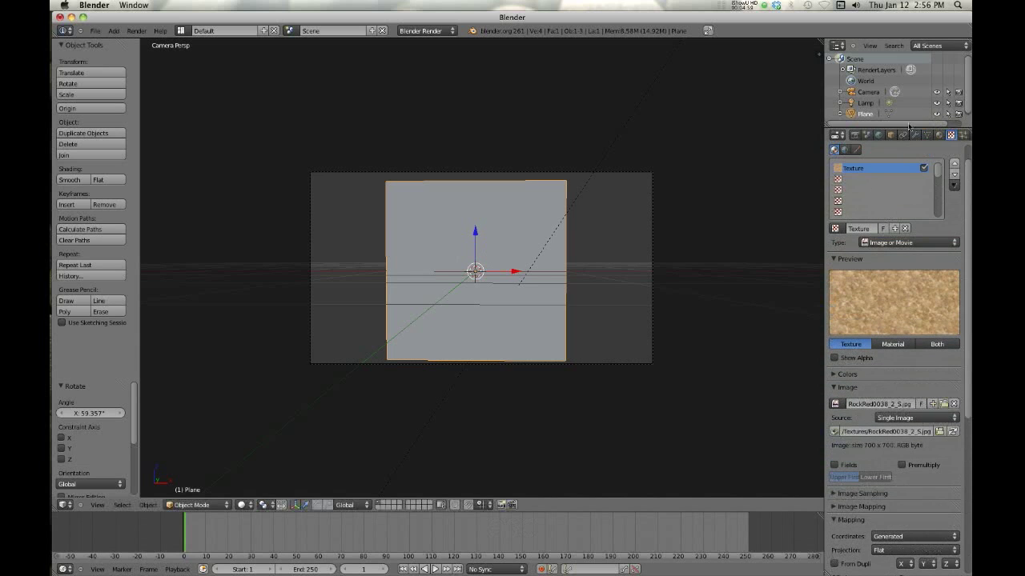
{"action": "left_click", "coordinate": [939, 134]}
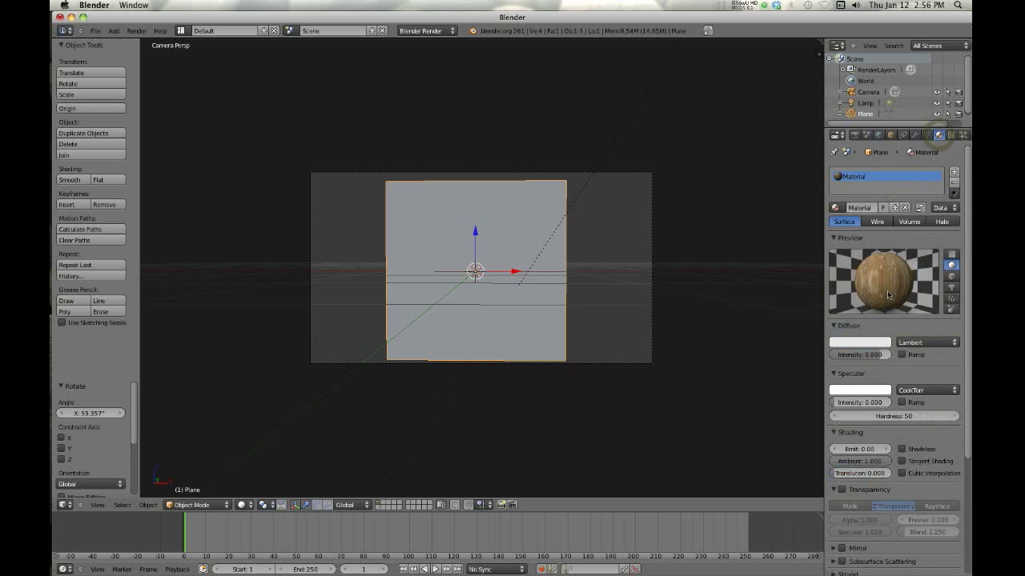
{"action": "left_click", "coordinate": [951, 137]}
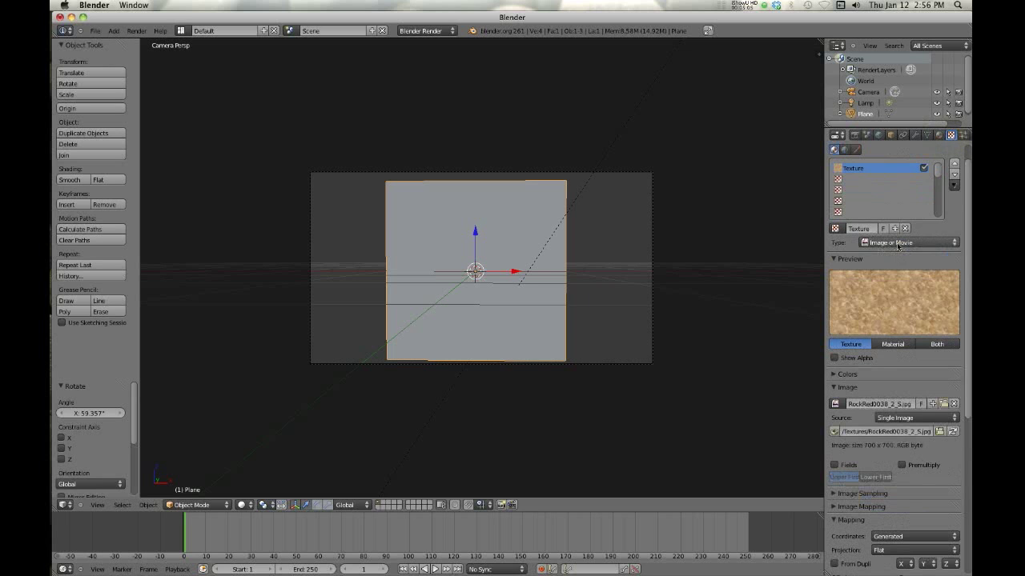
{"action": "scroll", "coordinate": [847, 277], "scroll_direction": "down", "scroll_amount": 5}
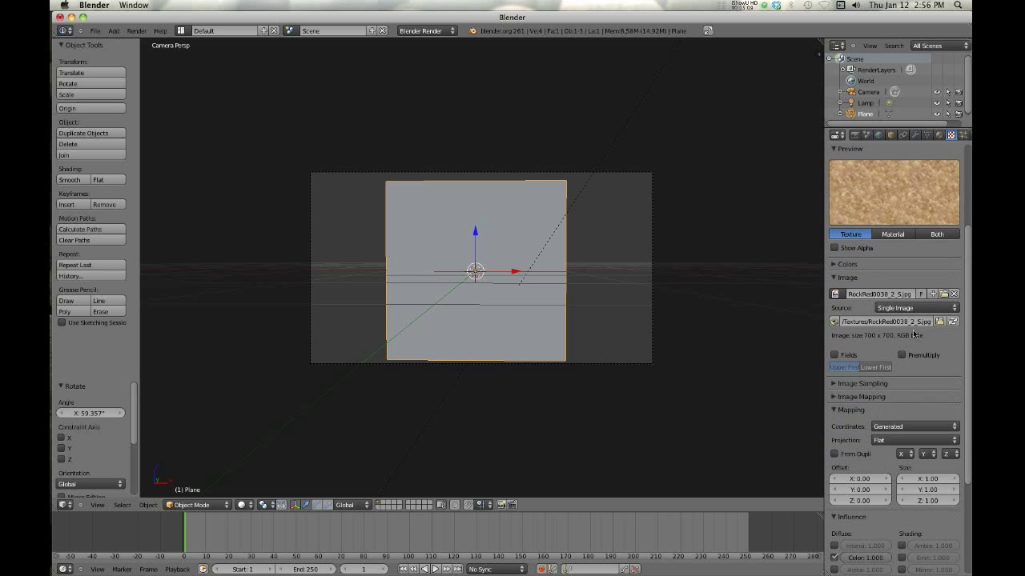
{"action": "scroll", "coordinate": [913, 334], "scroll_direction": "down", "scroll_amount": 4}
{"action": "scroll", "coordinate": [913, 335], "scroll_direction": "down", "scroll_amount": 3}
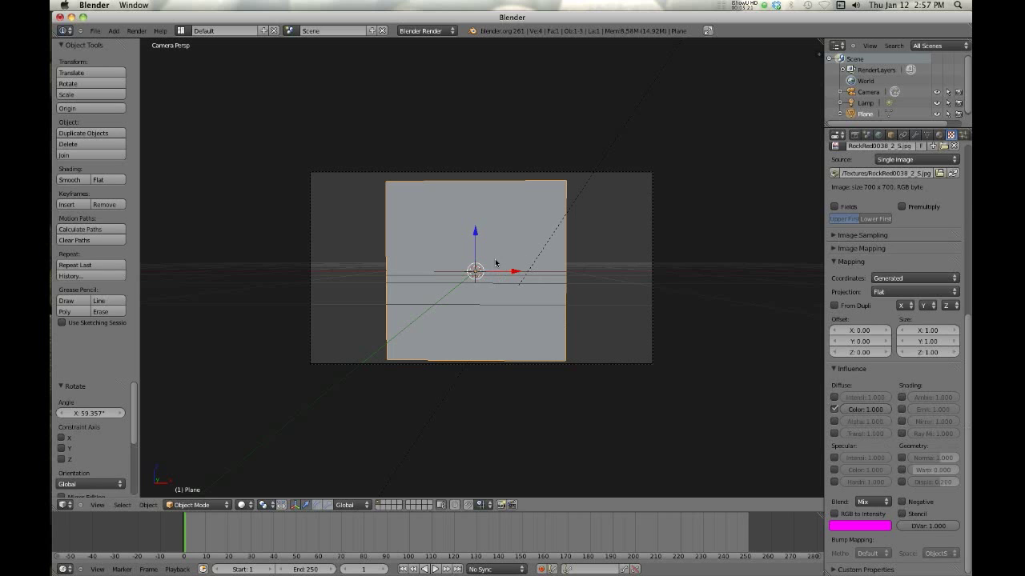
{"action": "key", "text": "KP_7"}
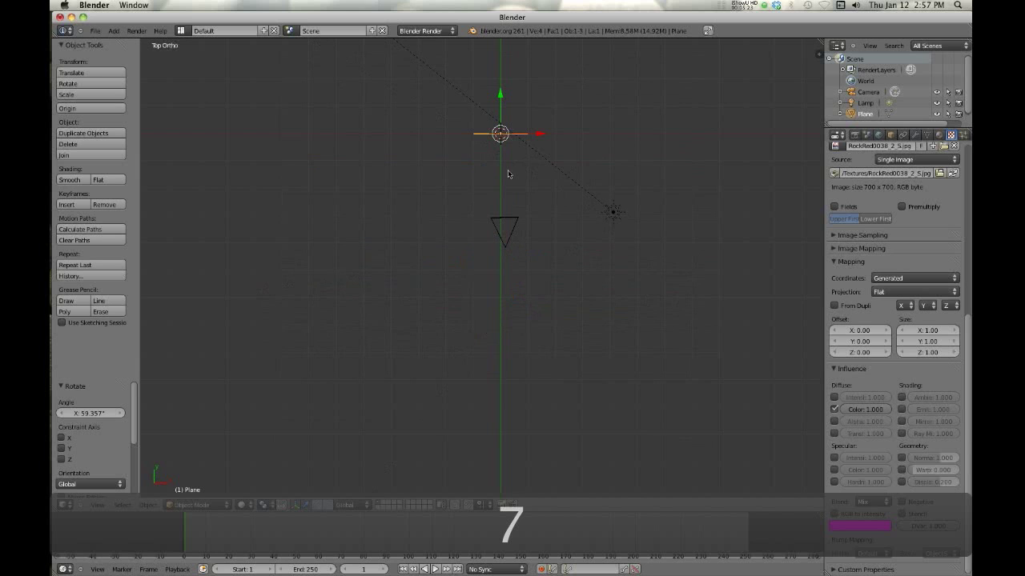
- Test-render the texture, flip the plane to 182.264° X rotation, and render again
{"action": "key", "text": "F12"}
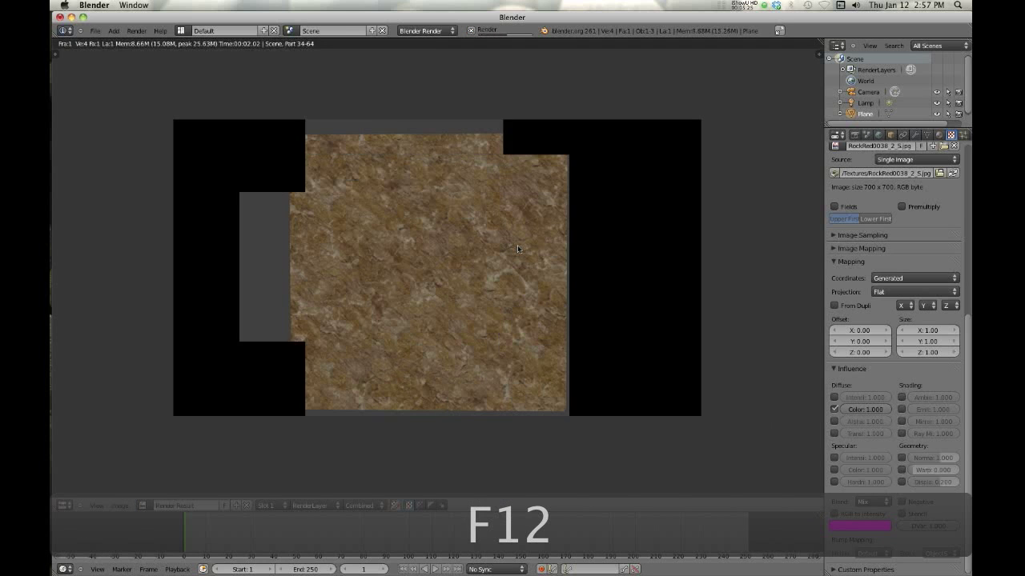
{"action": "key", "text": "Escape"}
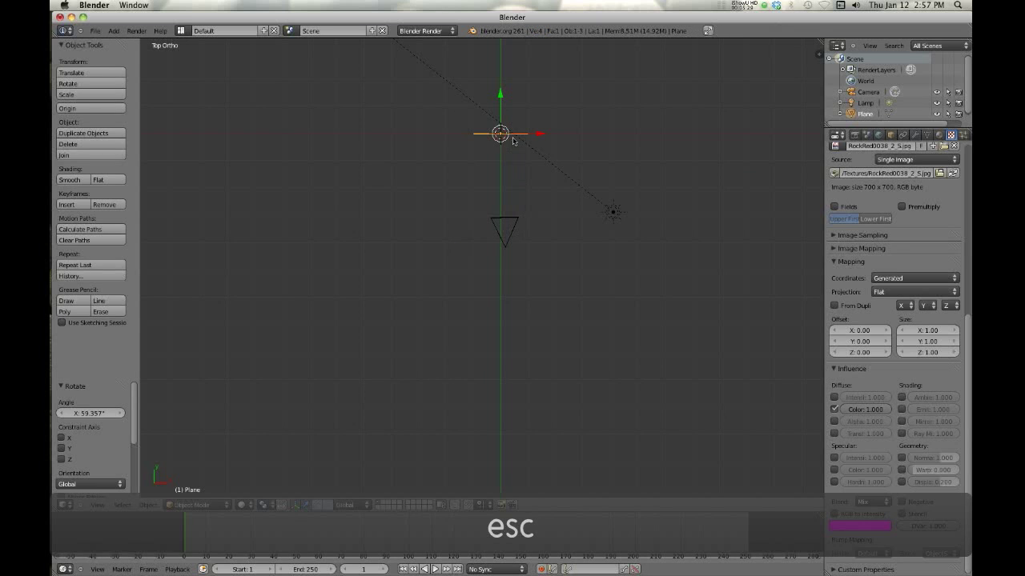
{"action": "key", "text": "r"}
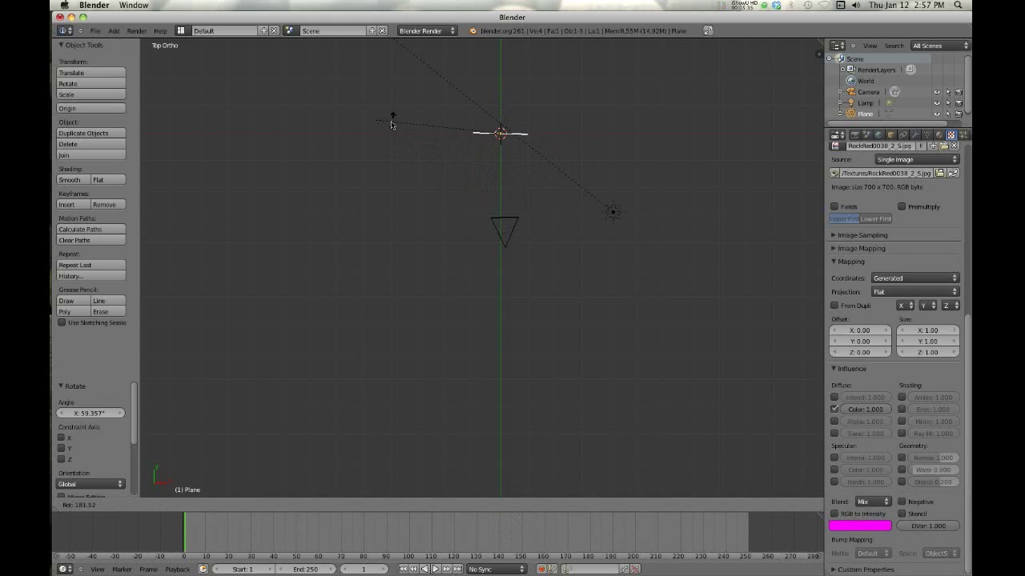
{"action": "left_click", "coordinate": [390, 120]}
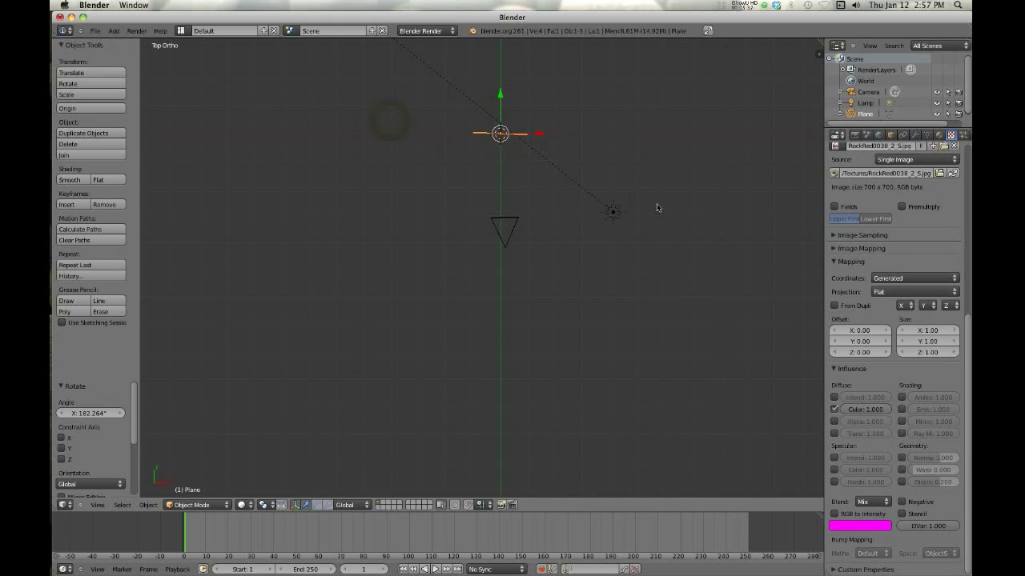
{"action": "key", "text": "F12"}
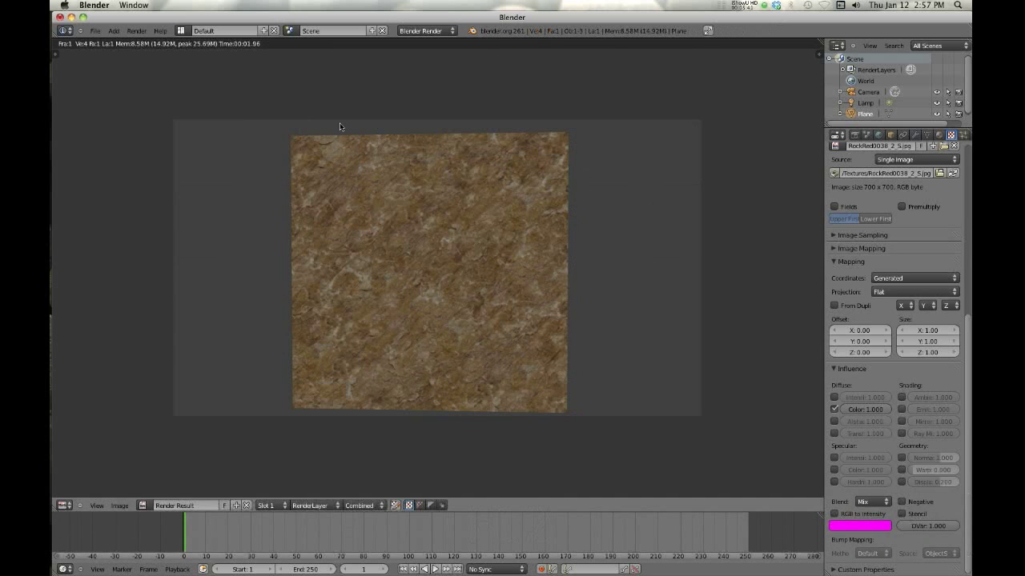
{"action": "key", "text": "Escape"}
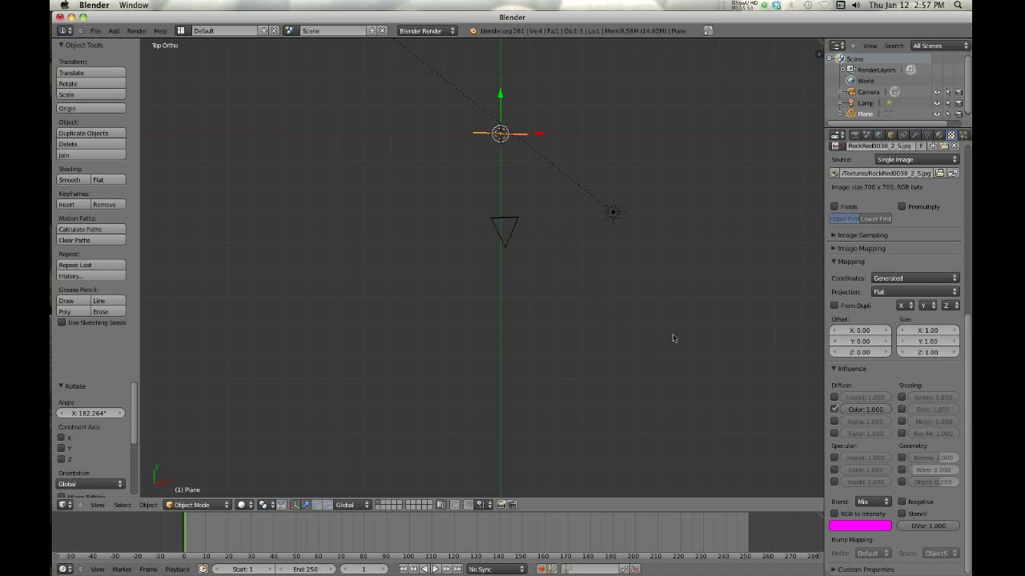
- Let the rock texture drive Geometry Normal, render the bumpy result, then start lowering its strength
{"action": "left_click", "coordinate": [902, 458]}
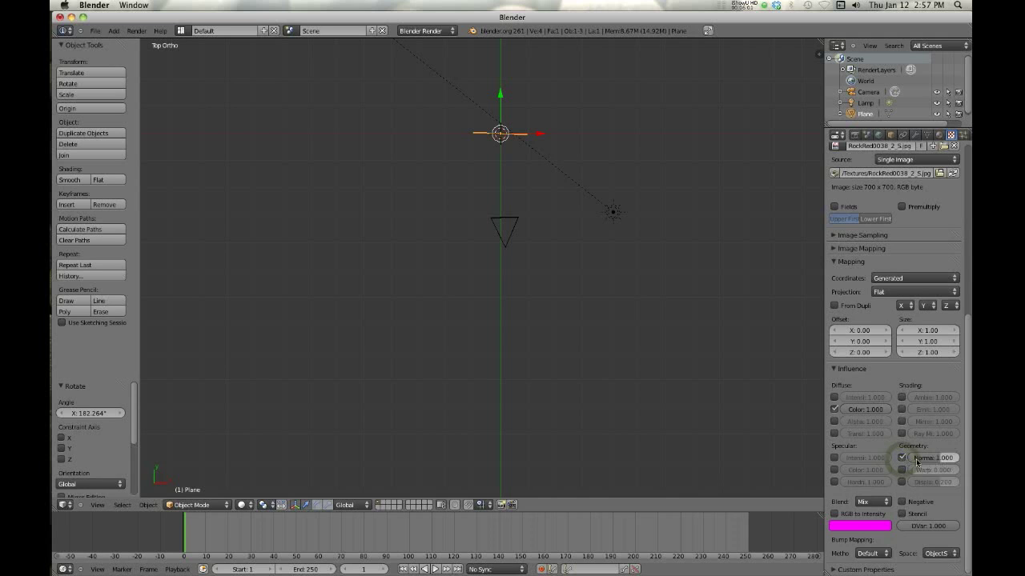
{"action": "key", "text": "F12"}
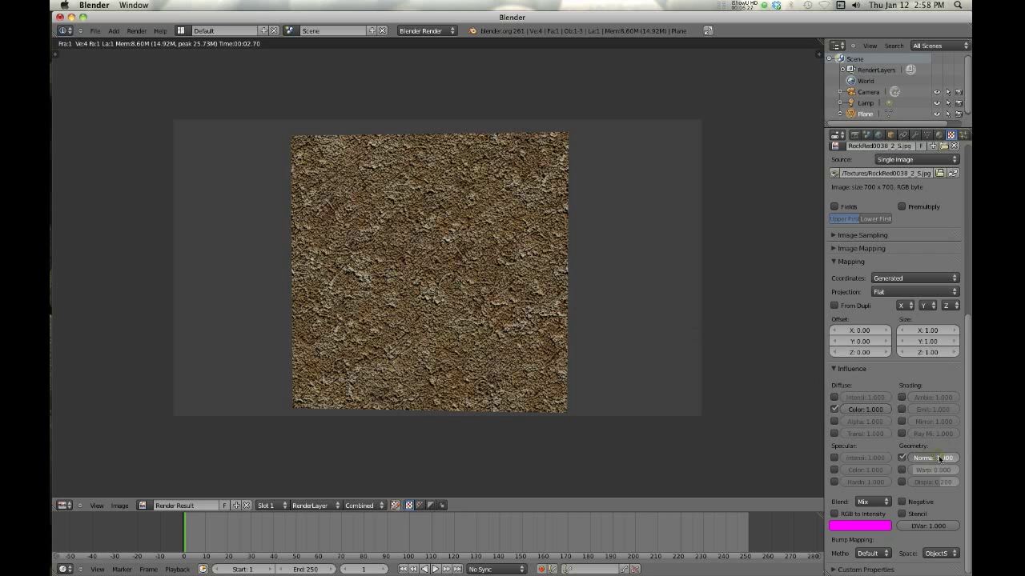
{"action": "mouse_move", "coordinate": [939, 458]}
{"action": "left_mouse_down"}
{"action": "mouse_move", "coordinate": [921, 460]}
{"action": "mouse_move", "coordinate": [936, 460]}
{"action": "left_mouse_up"}
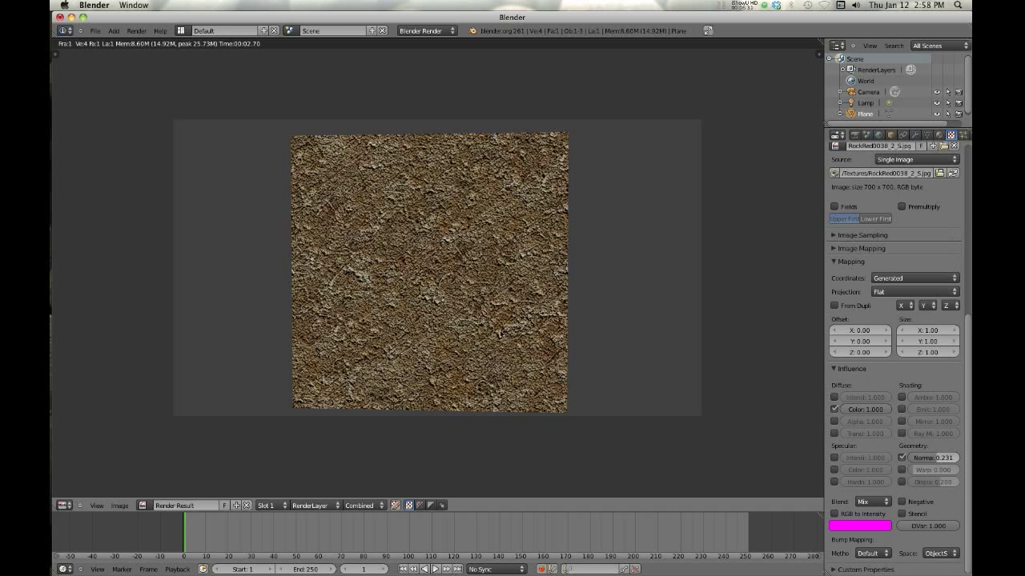
- Compare renders at normal influence 0.319 and 0.231, keeping 0.231 for a subtler bump
{"action": "key", "text": "F12"}
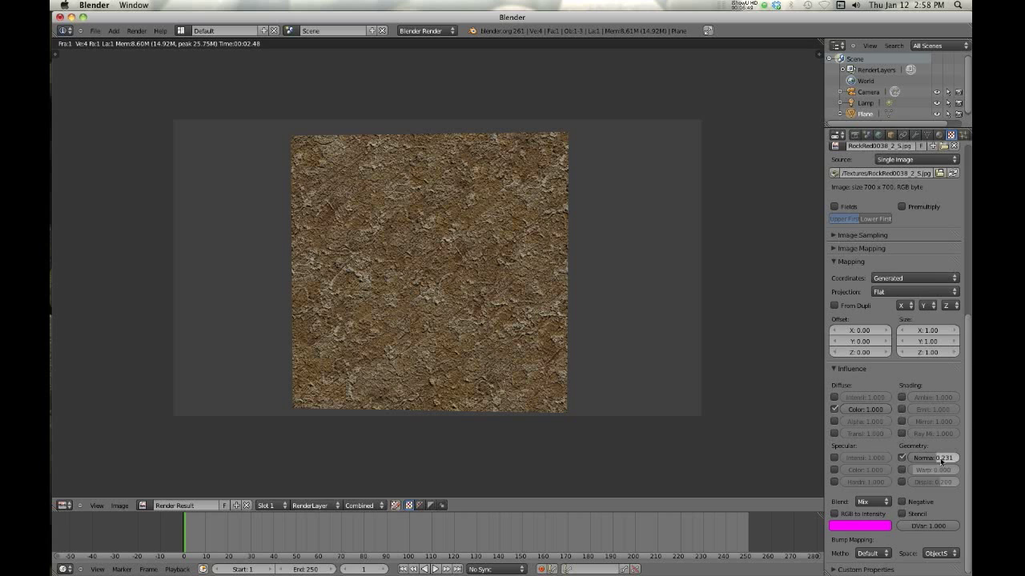
{"action": "left_click_drag", "start_coordinate": [937, 460], "coordinate": [935, 463]}
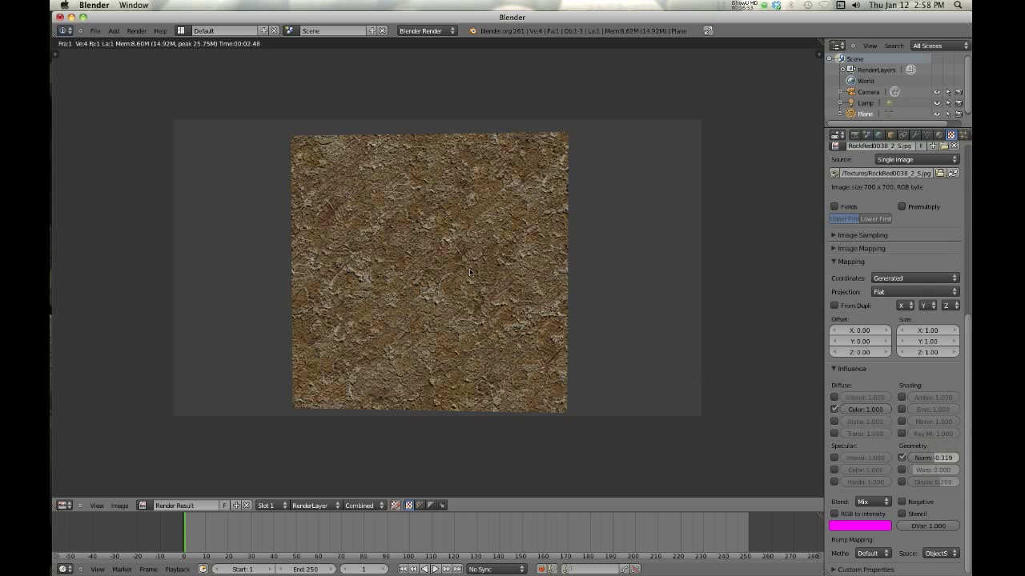
{"action": "key", "text": "F12"}
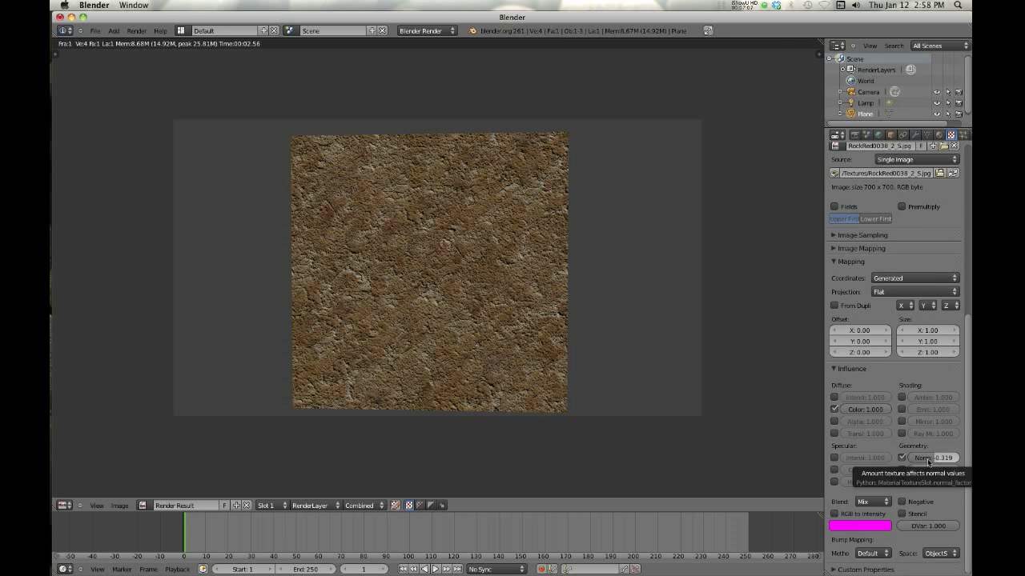
{"action": "left_click_drag", "start_coordinate": [929, 462], "coordinate": [931, 461]}
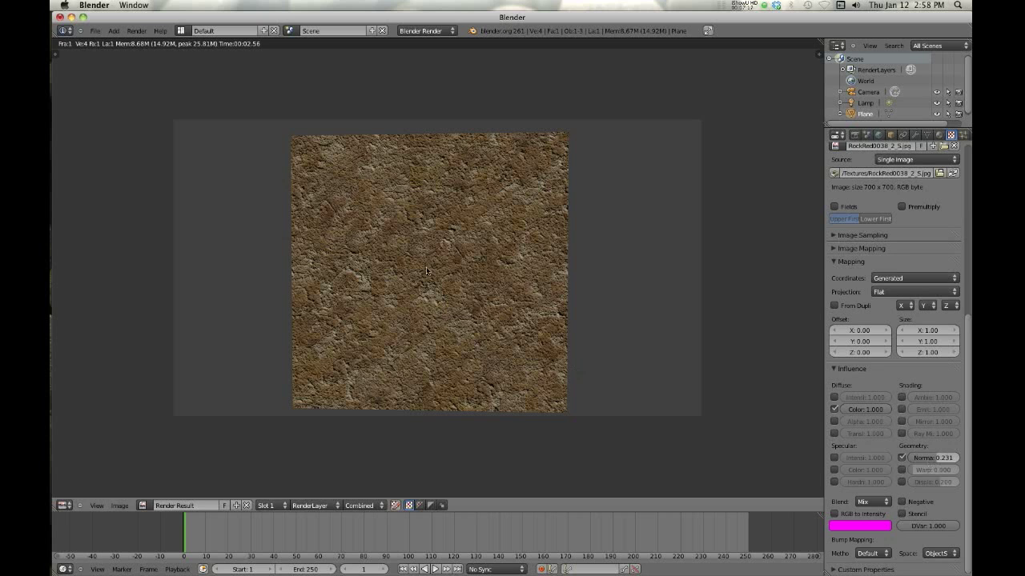
{"action": "key", "text": "Escape"}
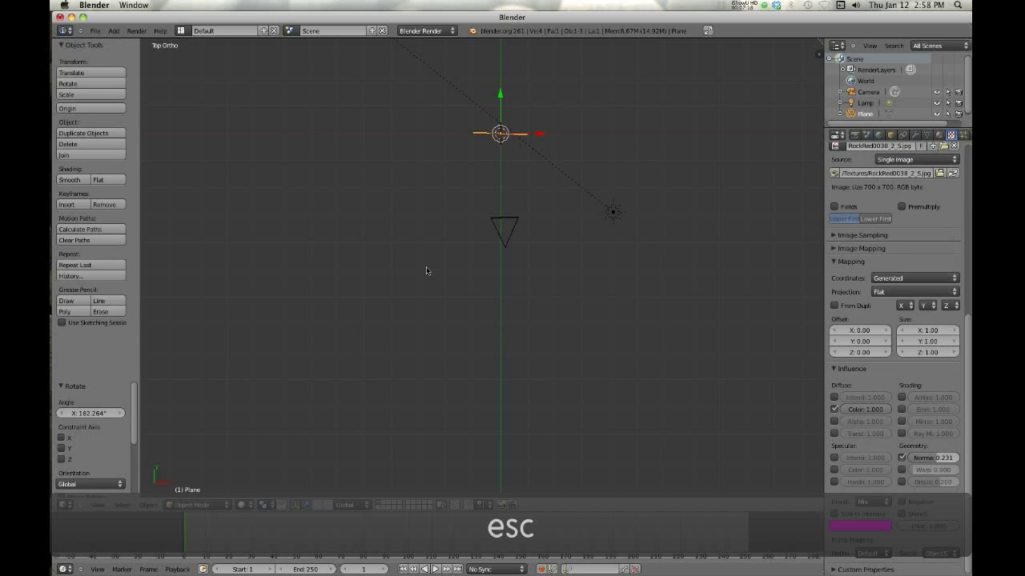
- Set the world horizon colour to black, enable Stars, and render the rock plane against it
{"action": "left_click", "coordinate": [879, 135]}
{"action": "left_click", "coordinate": [849, 317]}
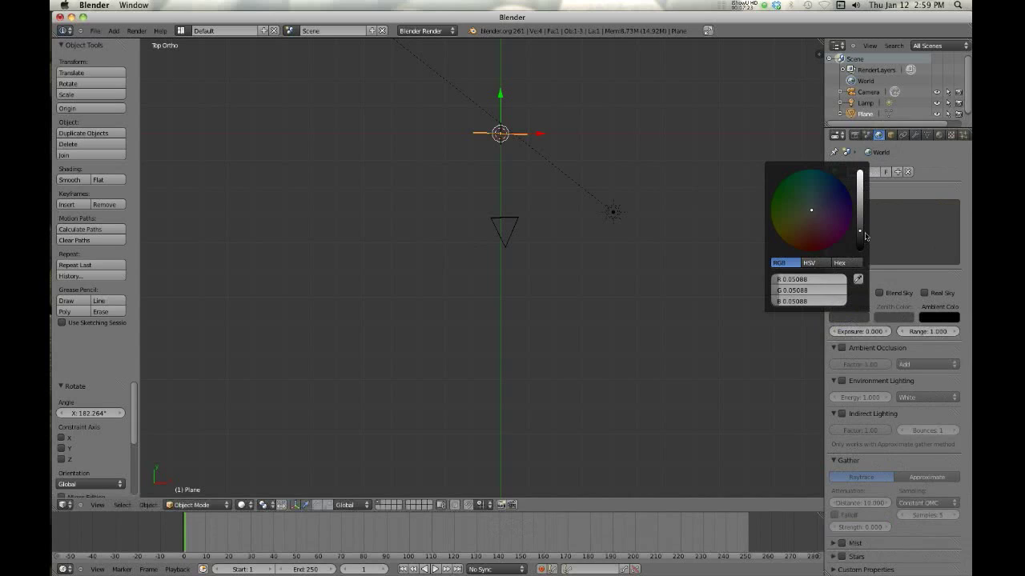
{"action": "left_click_drag", "start_coordinate": [861, 235], "coordinate": [861, 248]}
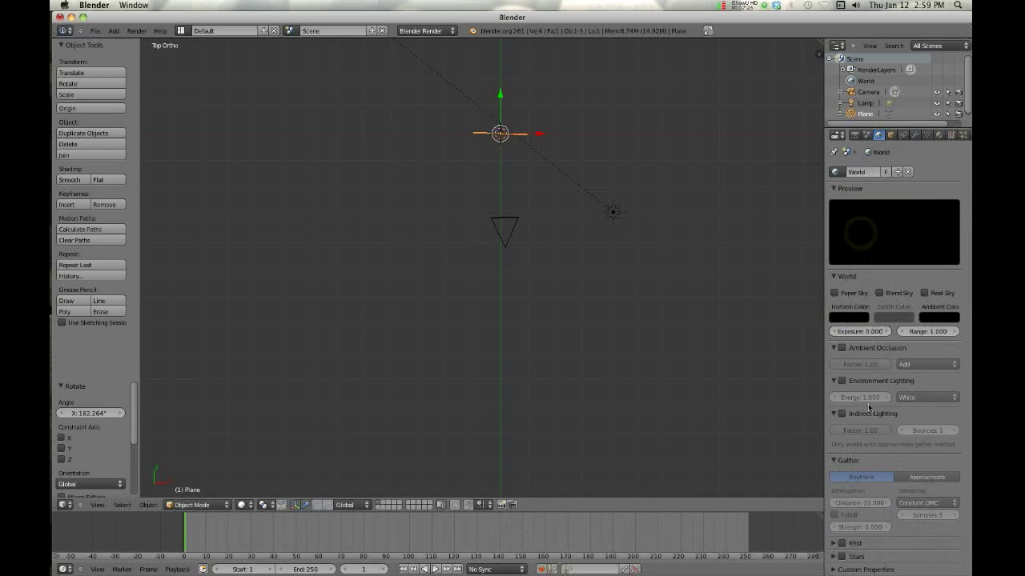
{"action": "left_click", "coordinate": [842, 556]}
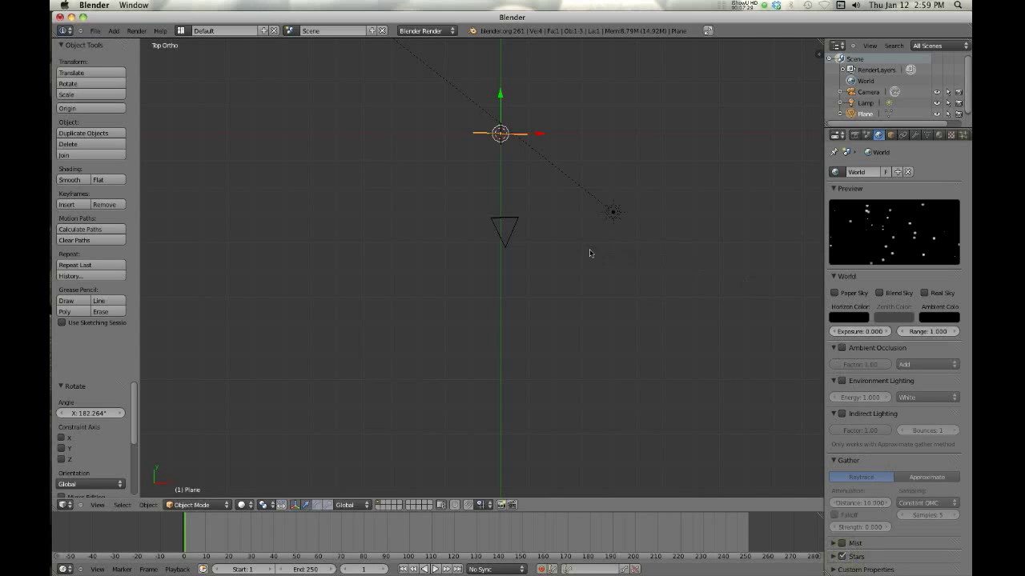
{"action": "key", "text": "F12"}
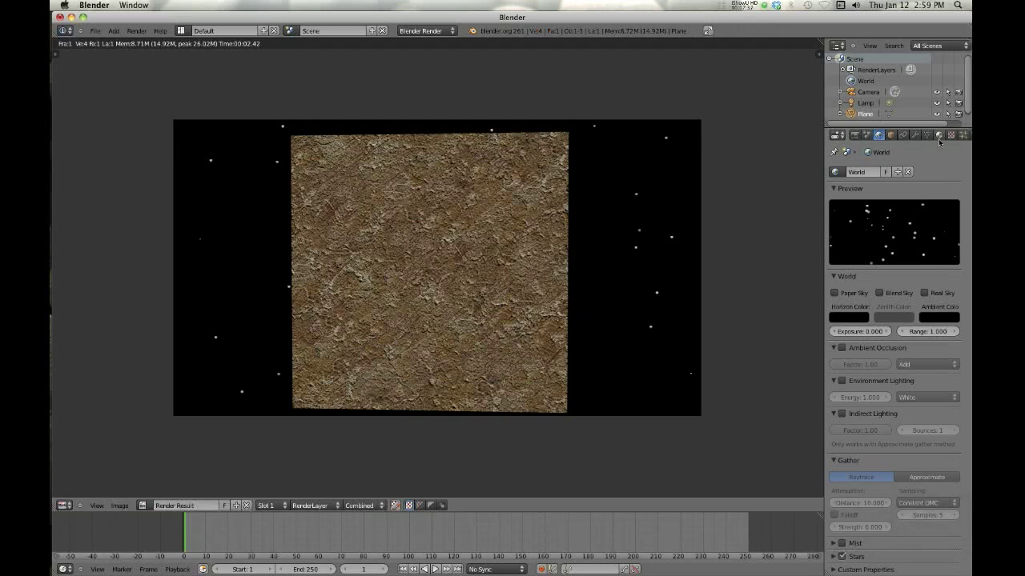
- Show the world's empty texture slots and close the starry-sky render
{"action": "left_click", "coordinate": [951, 136]}
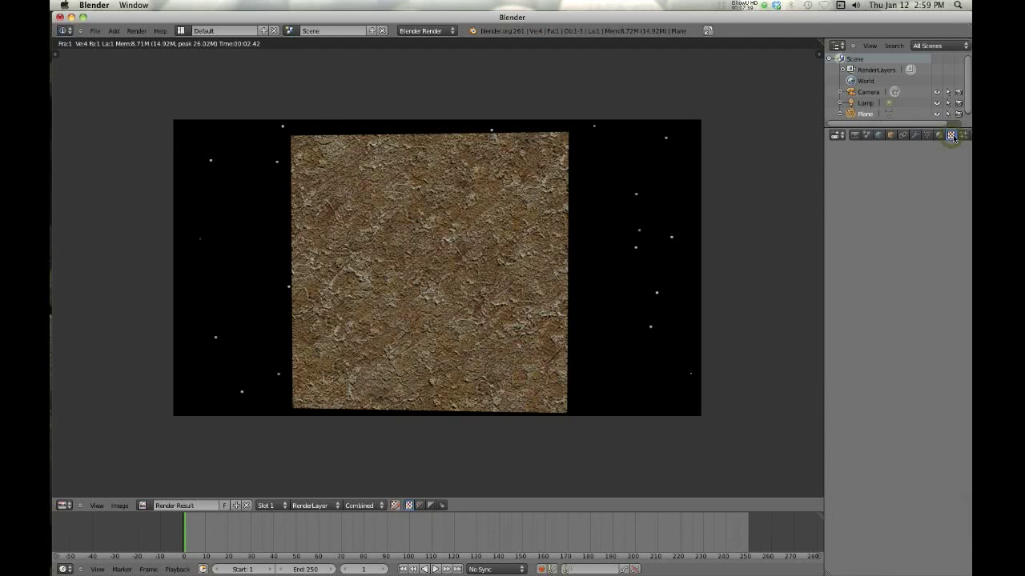
{"action": "key", "text": "Escape"}
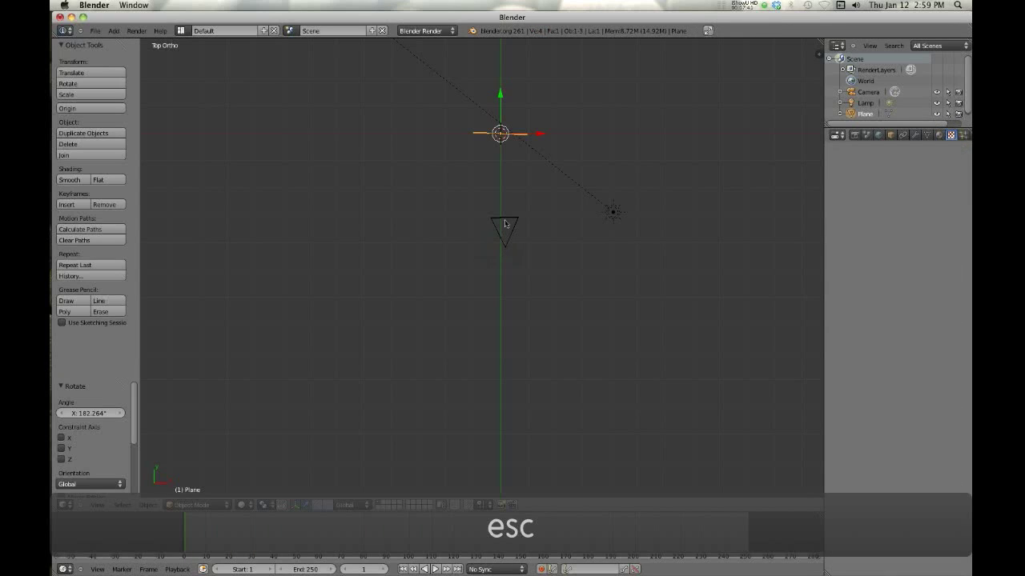